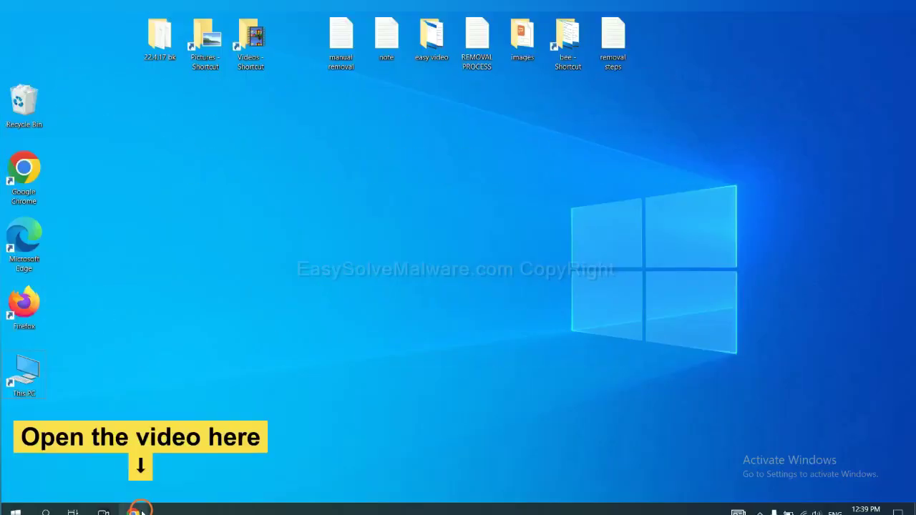
Switch to Chrome, follow the easysolvemalware.com link in the video description, and download SpyHunter for Windows
{"action": "left_click", "coordinate": [140, 509]}
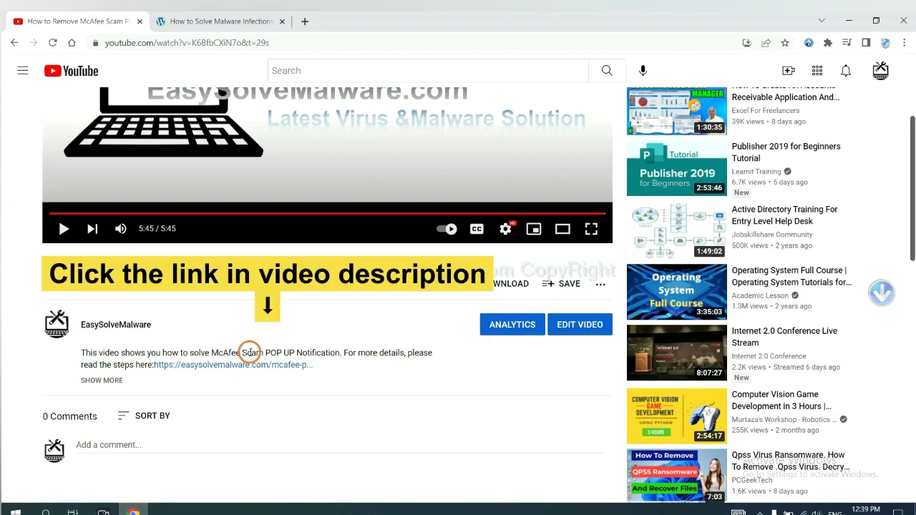
{"action": "left_click", "coordinate": [254, 365]}
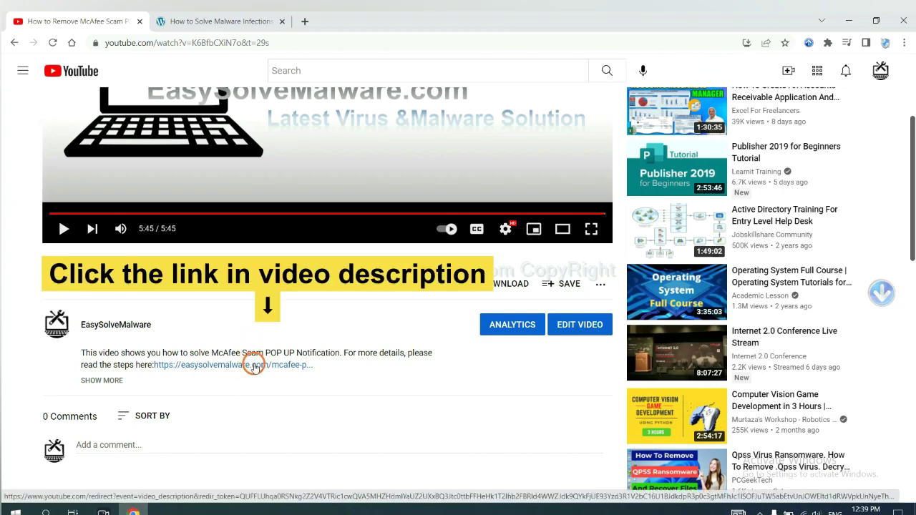
{"action": "scroll", "coordinate": [912, 255], "scroll_direction": "down", "scroll_amount": 2}
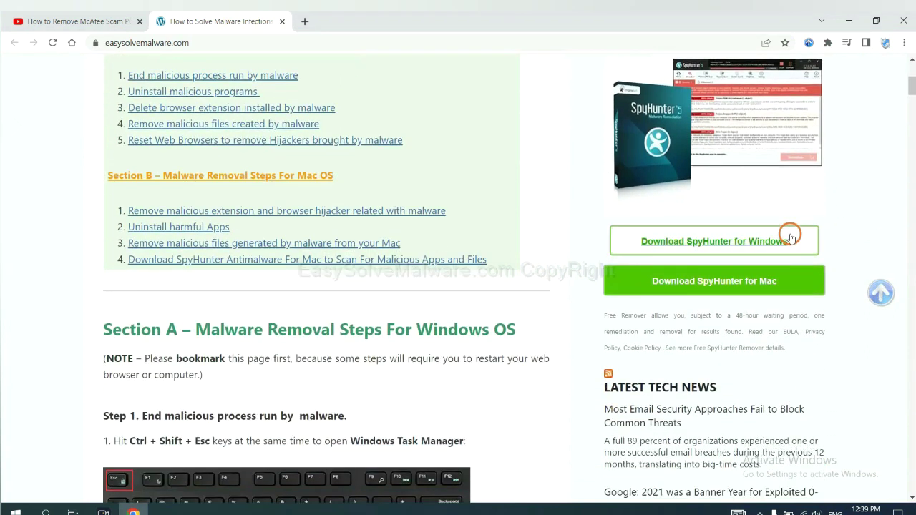
{"action": "left_click", "coordinate": [779, 239]}
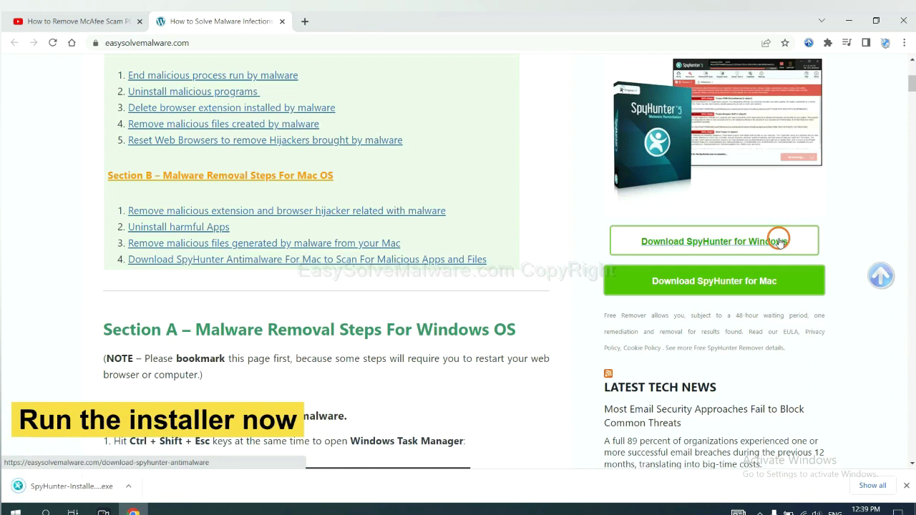
Run the downloaded SpyHunter installer in English, accept the EULA and Privacy Policy, and complete the installation
{"action": "left_click", "coordinate": [59, 486]}
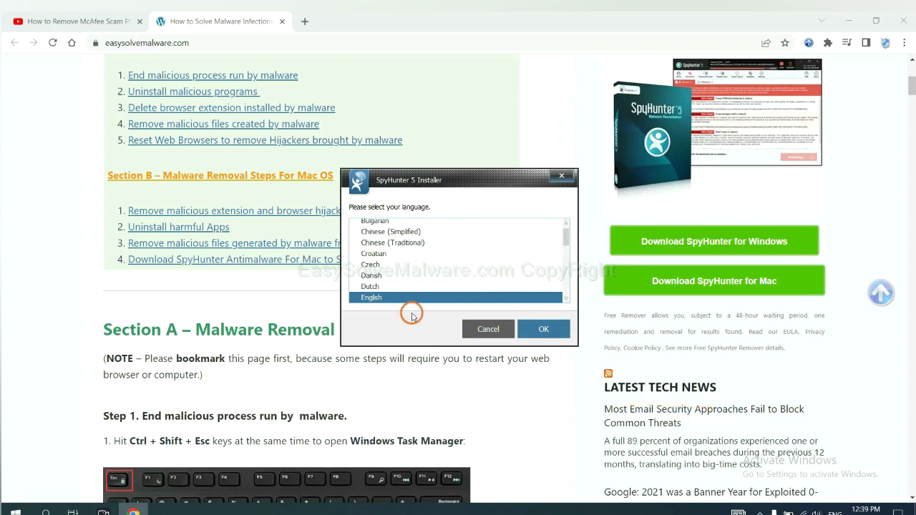
{"action": "left_click", "coordinate": [530, 328]}
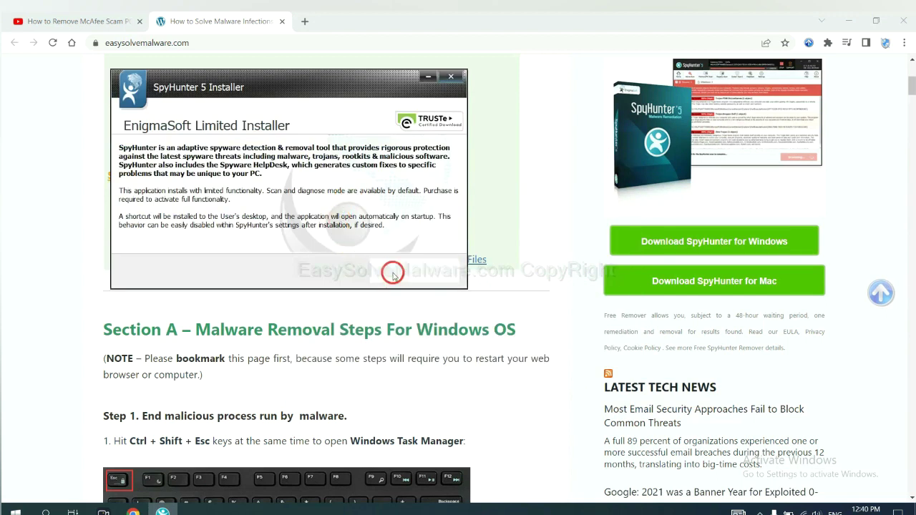
{"action": "left_click", "coordinate": [390, 271]}
{"action": "left_click", "coordinate": [296, 241]}
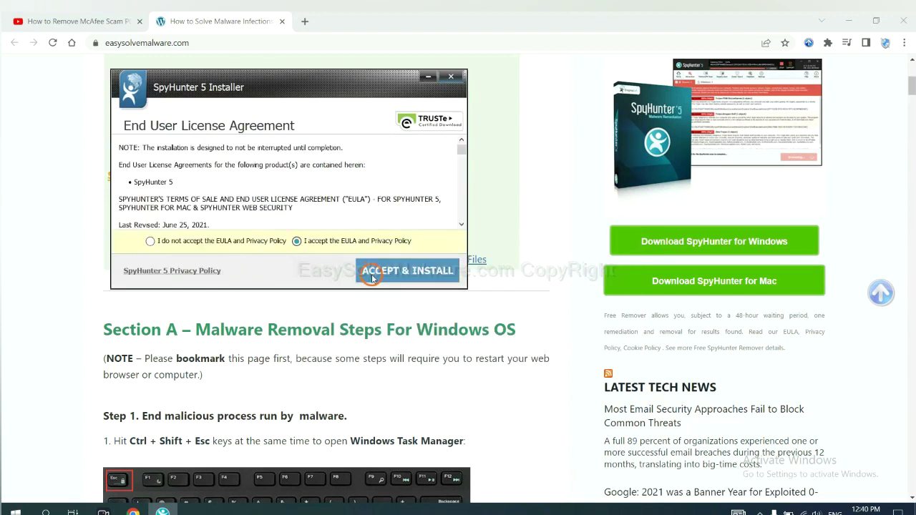
{"action": "left_click", "coordinate": [371, 275]}
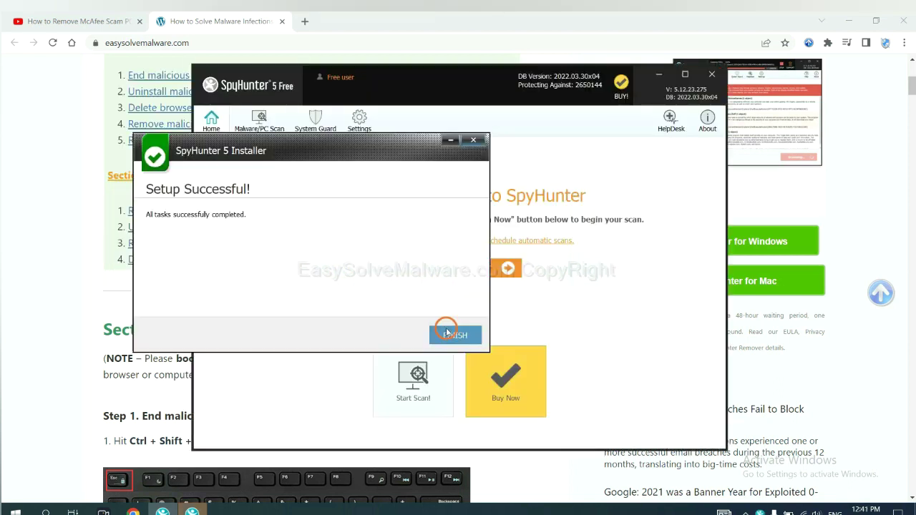
{"action": "left_click", "coordinate": [447, 333]}
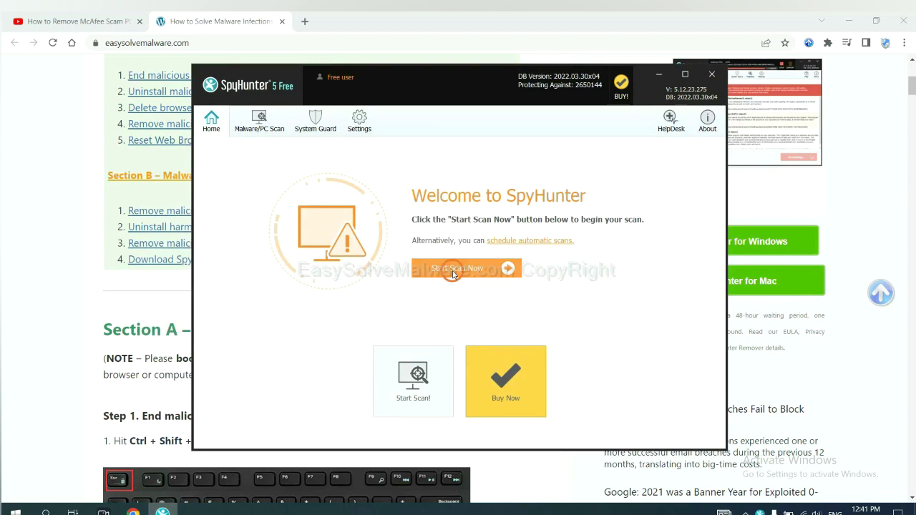
Start a SpyHunter scan and continue past the unknown objects list with remove360.bat set to Disable
{"action": "left_click", "coordinate": [453, 275]}
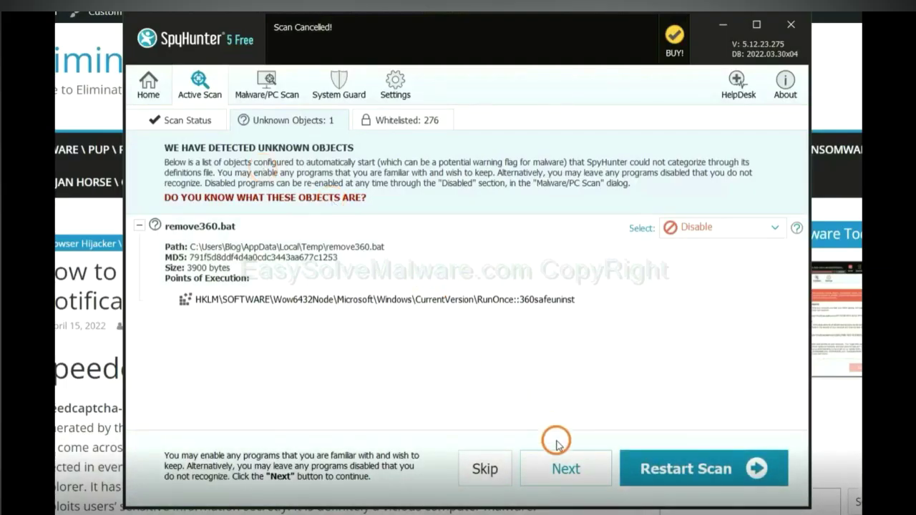
{"action": "left_click", "coordinate": [565, 471]}
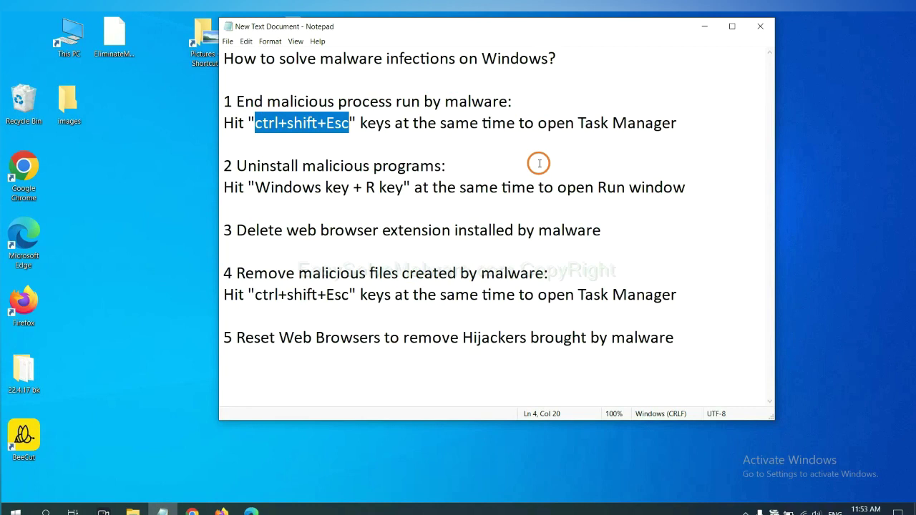
Highlight the Task Manager shortcut under step 1 of the Notepad instructions and open Task Manager
{"action": "left_click", "coordinate": [327, 127]}
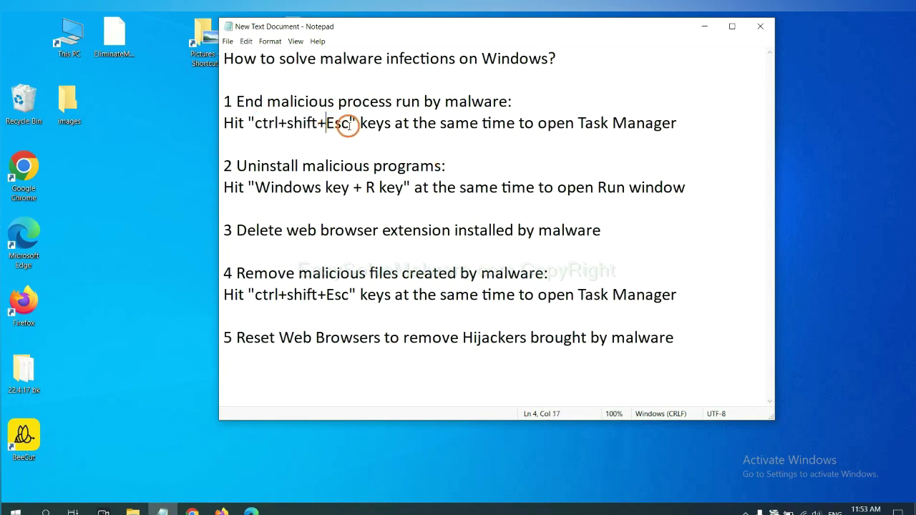
{"action": "left_click_drag", "start_coordinate": [349, 125], "coordinate": [259, 125]}
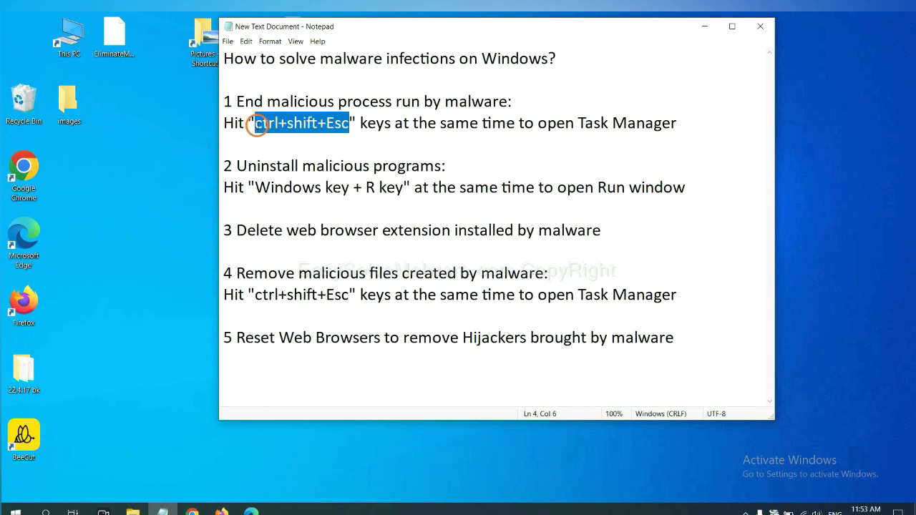
{"action": "key", "text": "ctrl+shift+Escape"}
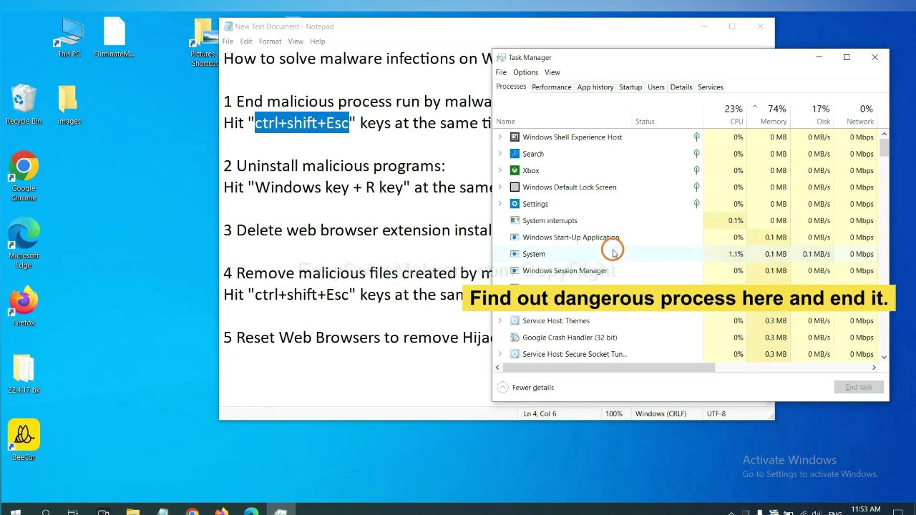
Try to end the Usermode Font Driver Host process, and close Task Manager
{"action": "left_click", "coordinate": [612, 253]}
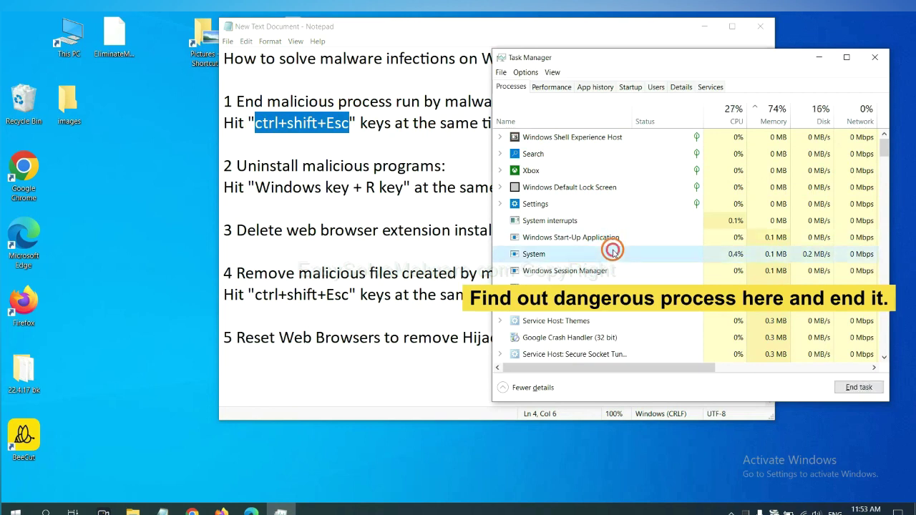
{"action": "left_click", "coordinate": [609, 287]}
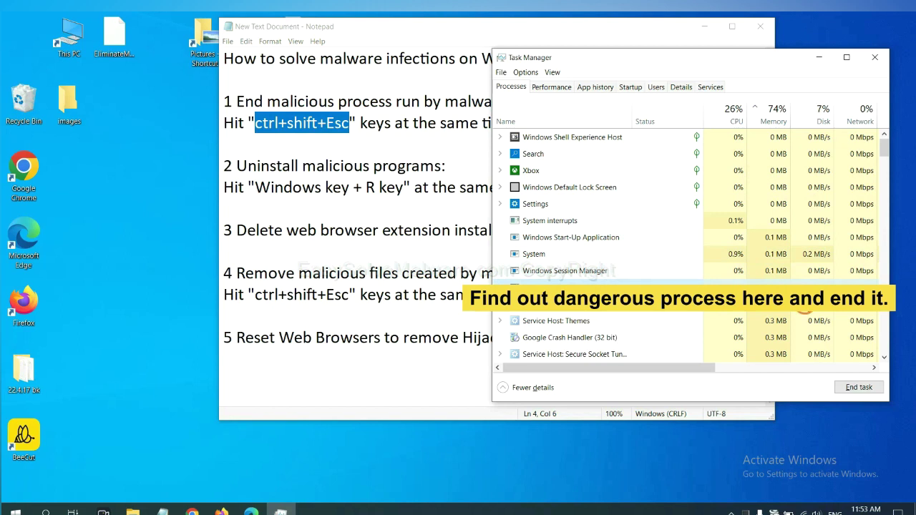
{"action": "left_click", "coordinate": [866, 387]}
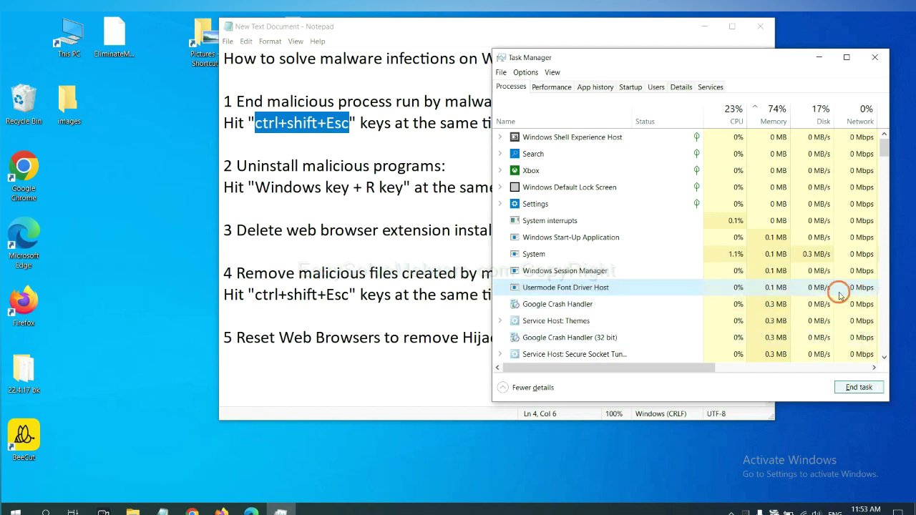
{"action": "left_click", "coordinate": [871, 59]}
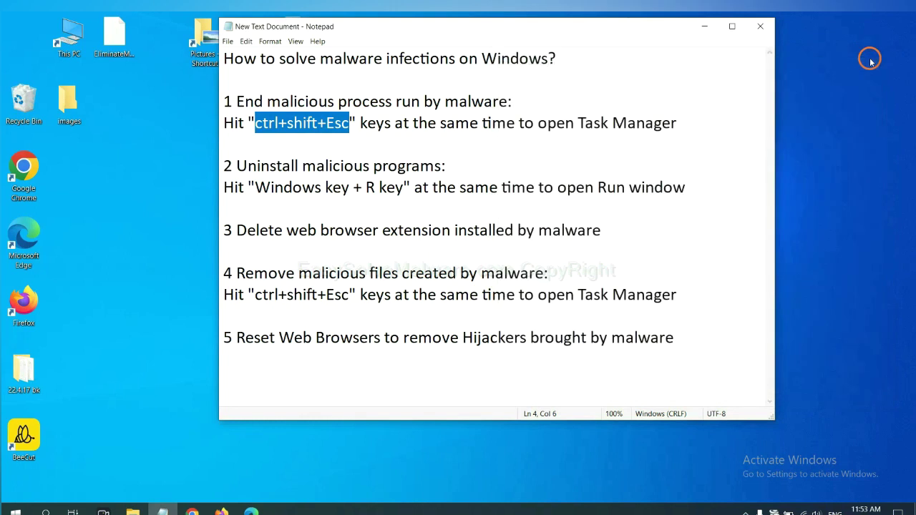
Highlight the "Windows key + R key" text under step 2 of the Notepad instructions
{"action": "left_click", "coordinate": [568, 178]}
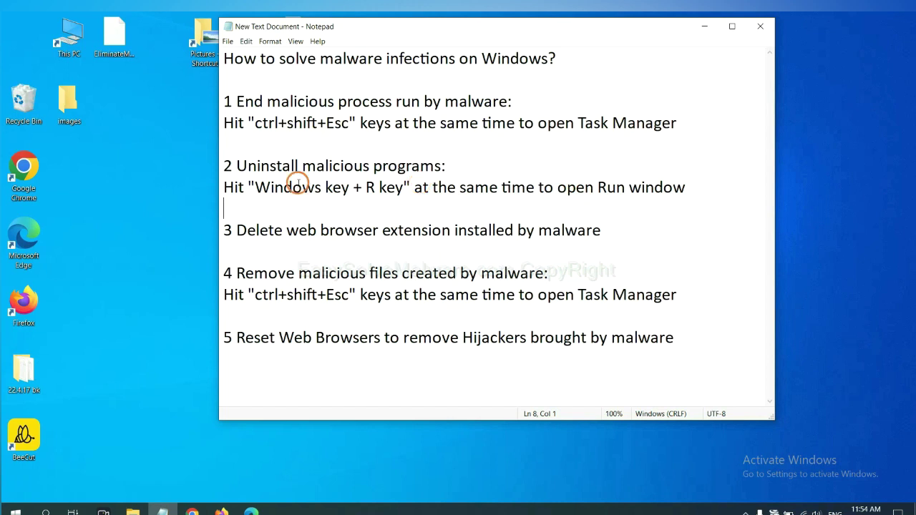
{"action": "left_click", "coordinate": [251, 192]}
{"action": "left_click_drag", "start_coordinate": [252, 191], "coordinate": [401, 193]}
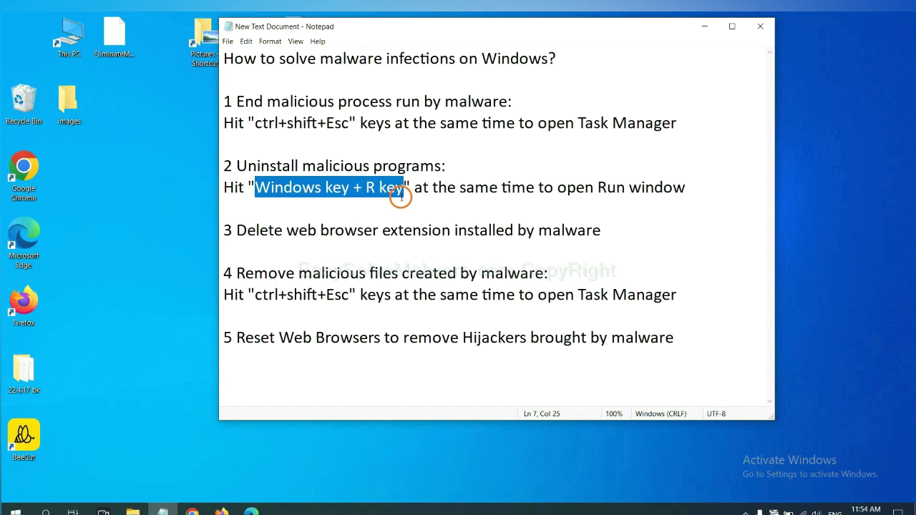
Open Control Panel by running "control panel" from the Run window
{"action": "key", "text": "super+r"}
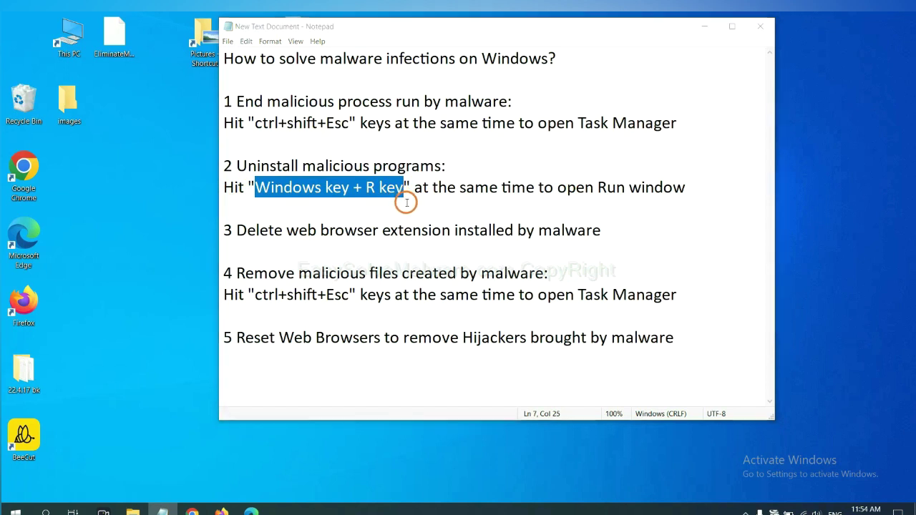
{"action": "left_click_drag", "start_coordinate": [102, 386], "coordinate": [702, 172]}
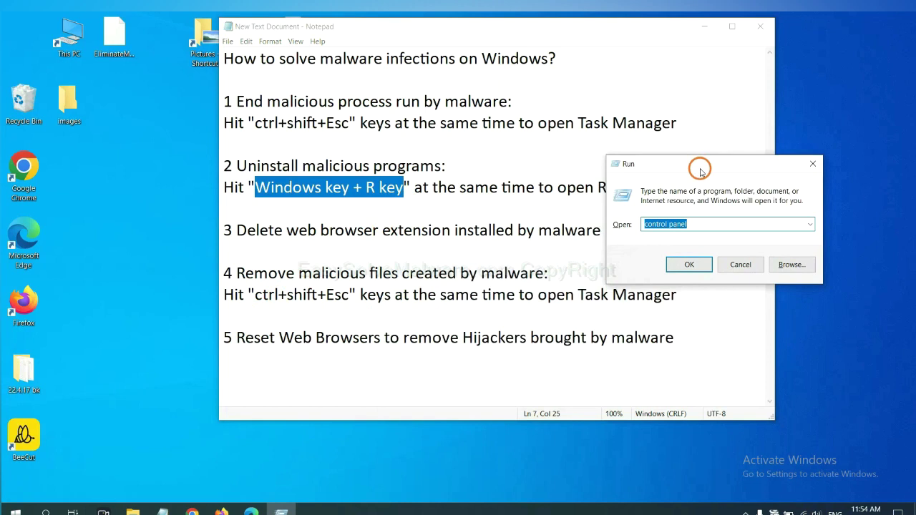
{"action": "left_click", "coordinate": [706, 225]}
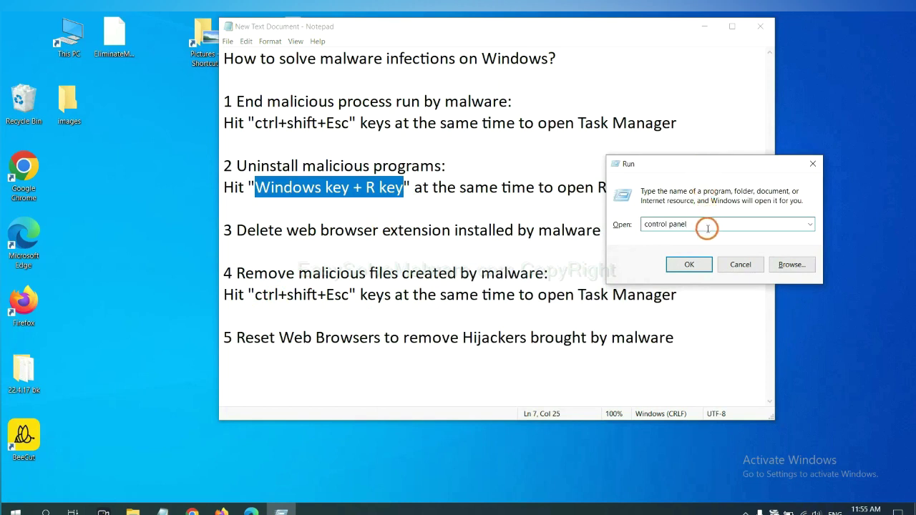
{"action": "left_click_drag", "start_coordinate": [705, 227], "coordinate": [617, 224]}
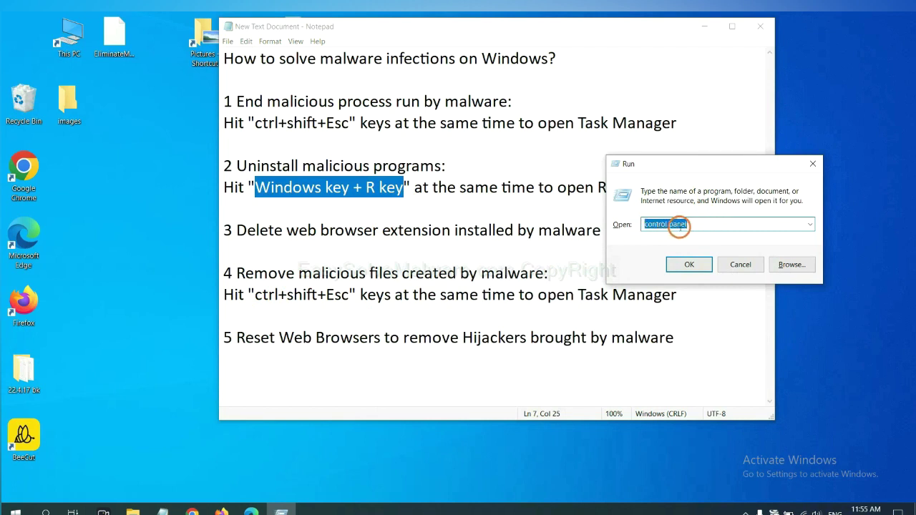
{"action": "left_click", "coordinate": [684, 267]}
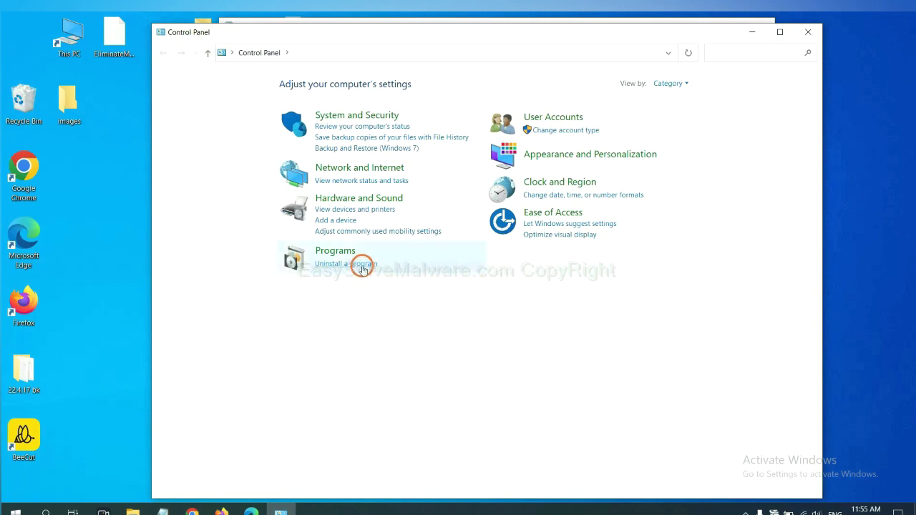
Open the list of installed programs, select Xiph.Org Open Codecs 0.85.17777 as the example to uninstall, and close the window
{"action": "left_click", "coordinate": [362, 269]}
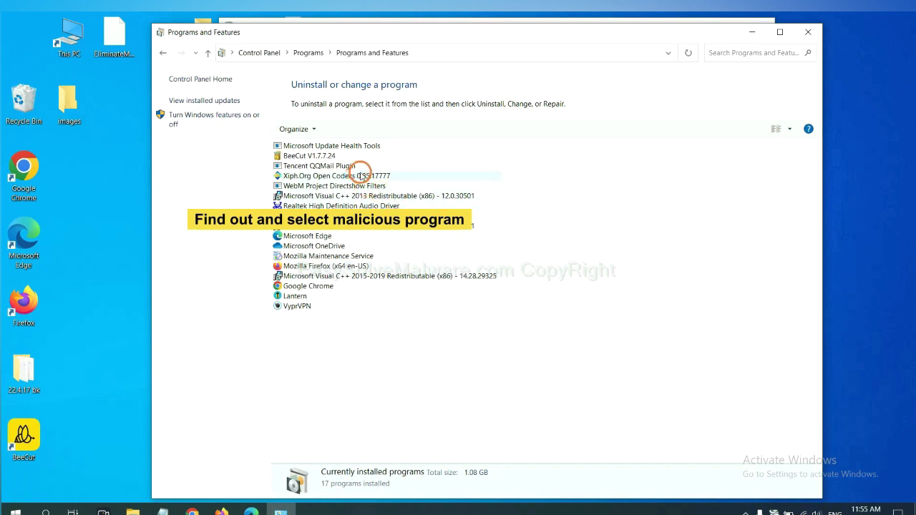
{"action": "left_click", "coordinate": [361, 176]}
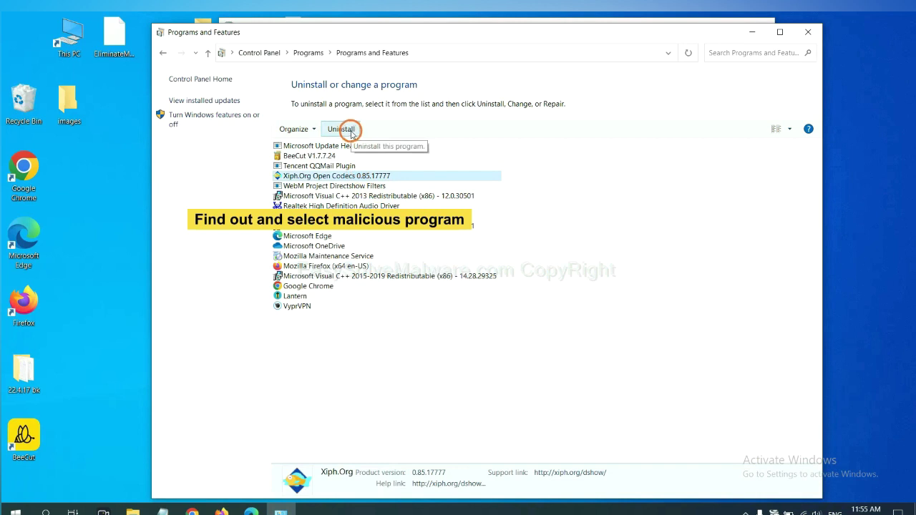
{"action": "left_click", "coordinate": [813, 35]}
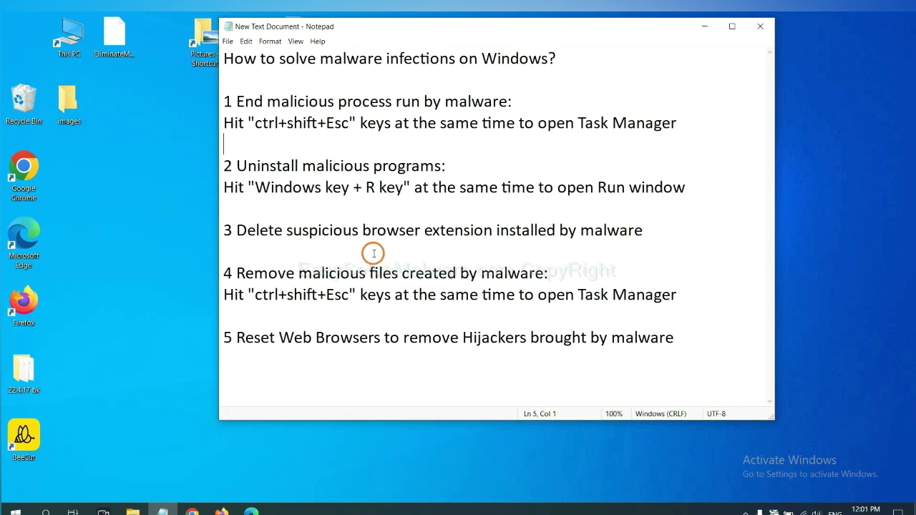
Switch to Chrome and open its Extensions page to check for suspicious extensions
{"action": "left_click", "coordinate": [195, 510]}
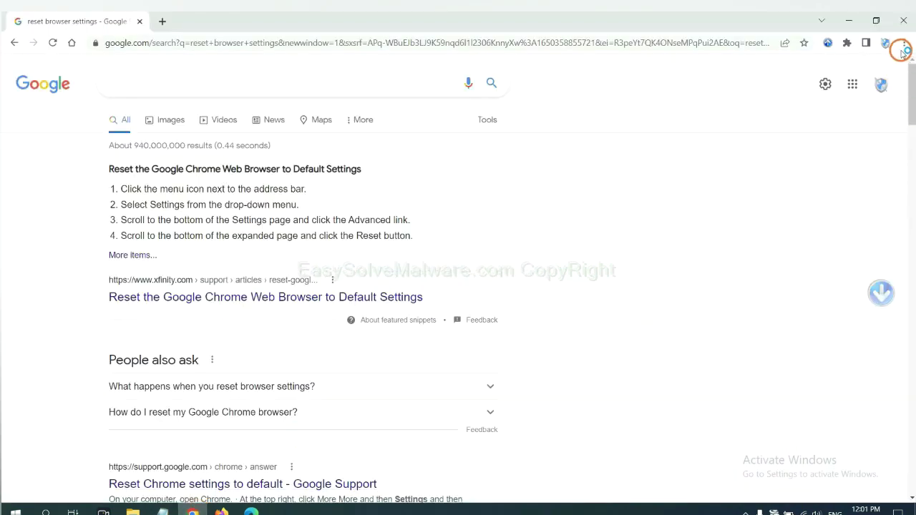
{"action": "left_click", "coordinate": [903, 44]}
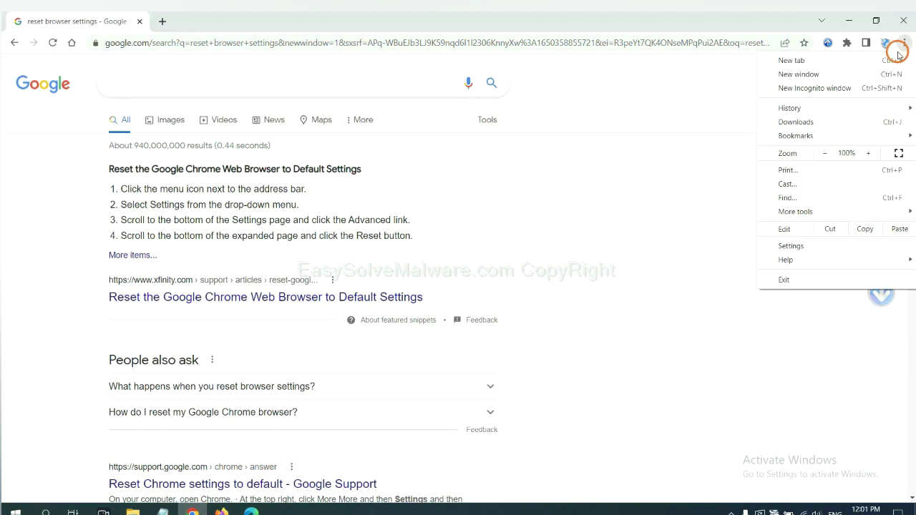
{"action": "mouse_move", "coordinate": [823, 212]}
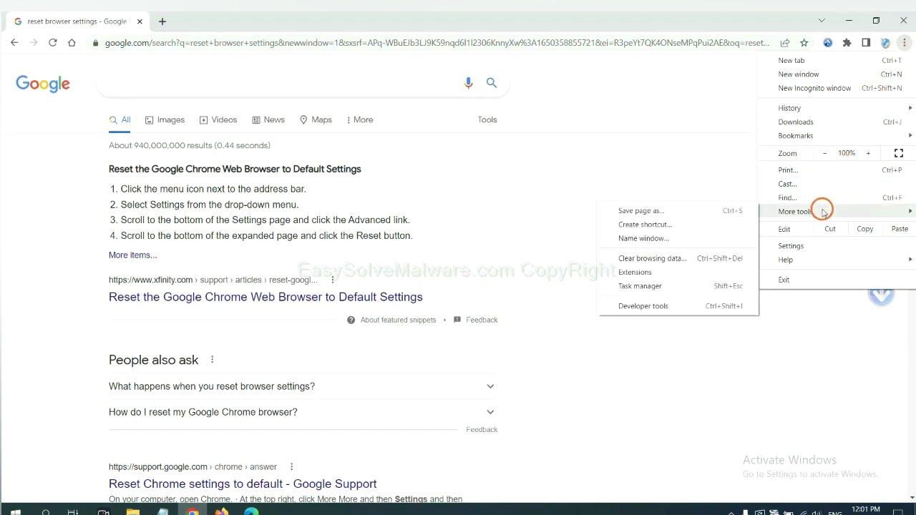
{"action": "left_click", "coordinate": [676, 271]}
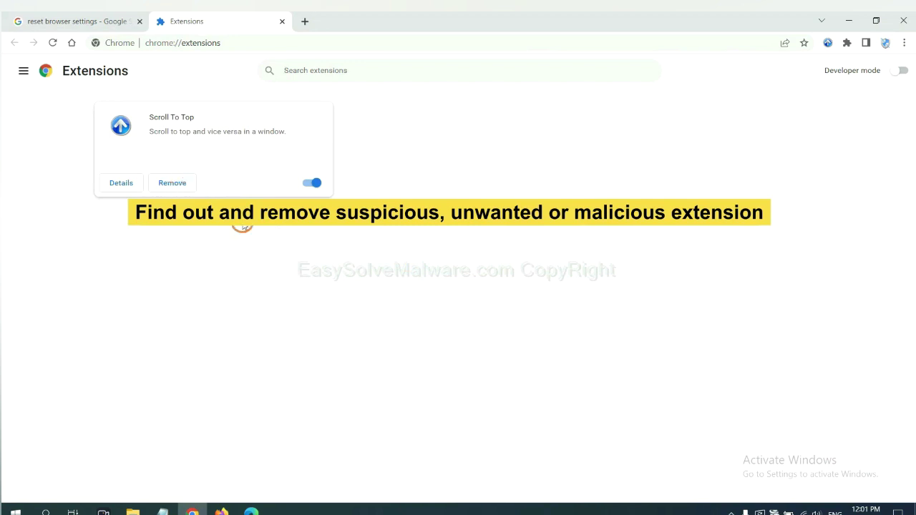
Switch to Firefox and open its Add-ons Manager to check for suspicious extensions
{"action": "left_click", "coordinate": [221, 511]}
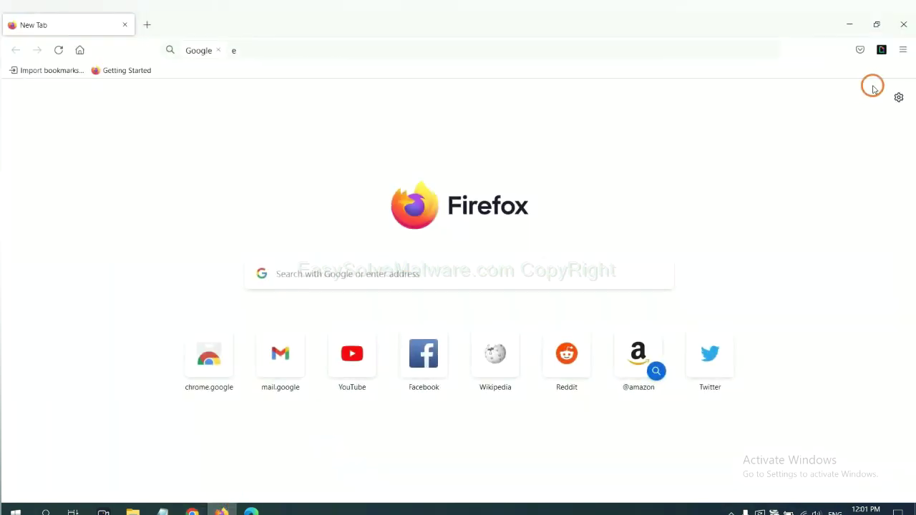
{"action": "left_click", "coordinate": [905, 50]}
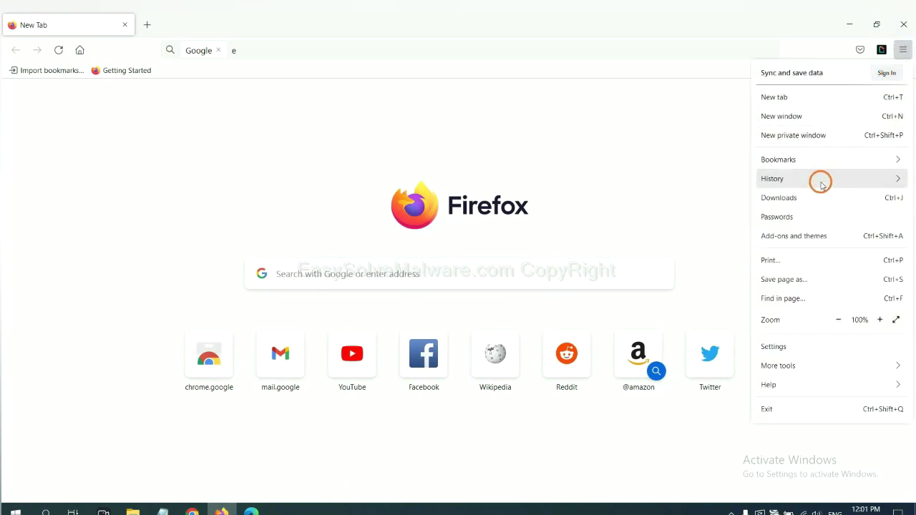
{"action": "left_click", "coordinate": [801, 242]}
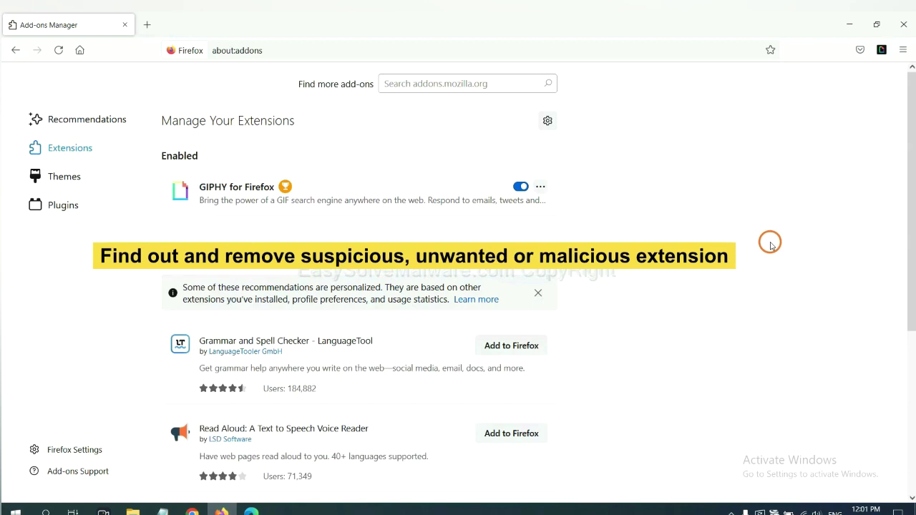
Open the management options of the GIPHY for Firefox extension
{"action": "left_click", "coordinate": [540, 187]}
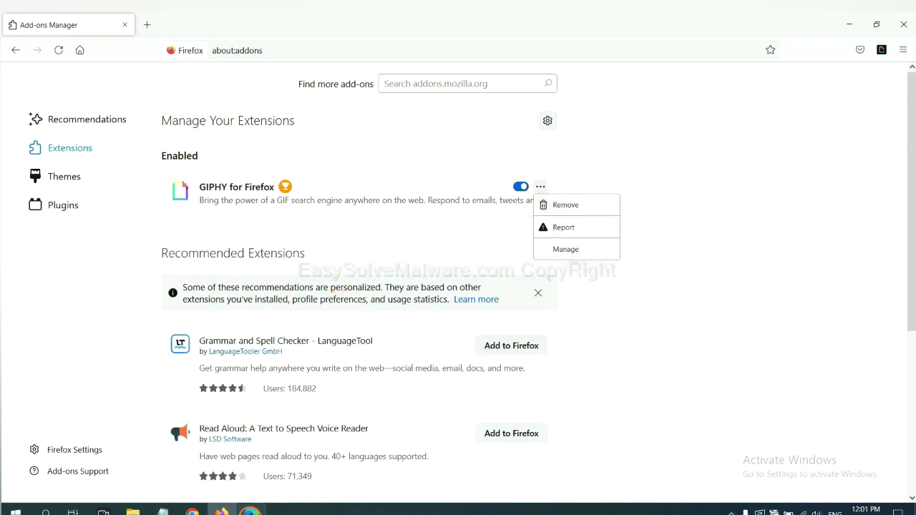
Switch to Edge, open its Extensions page and remove the ArcVpn Free Fast VPN Proxy extension
{"action": "left_click", "coordinate": [250, 510]}
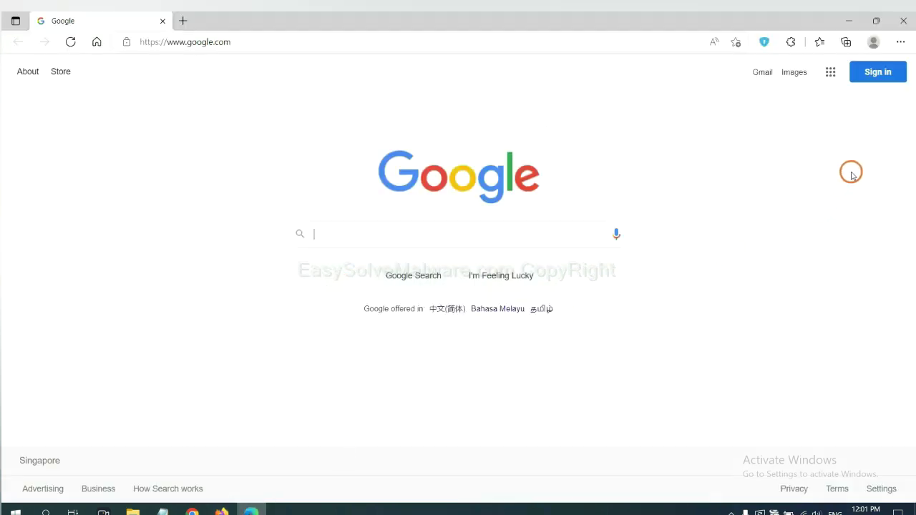
{"action": "left_click", "coordinate": [899, 43]}
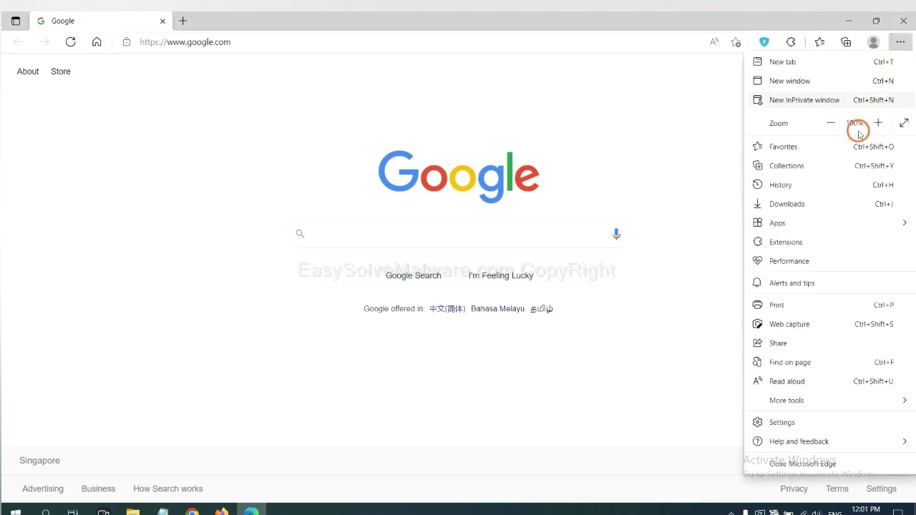
{"action": "right_click", "coordinate": [790, 243]}
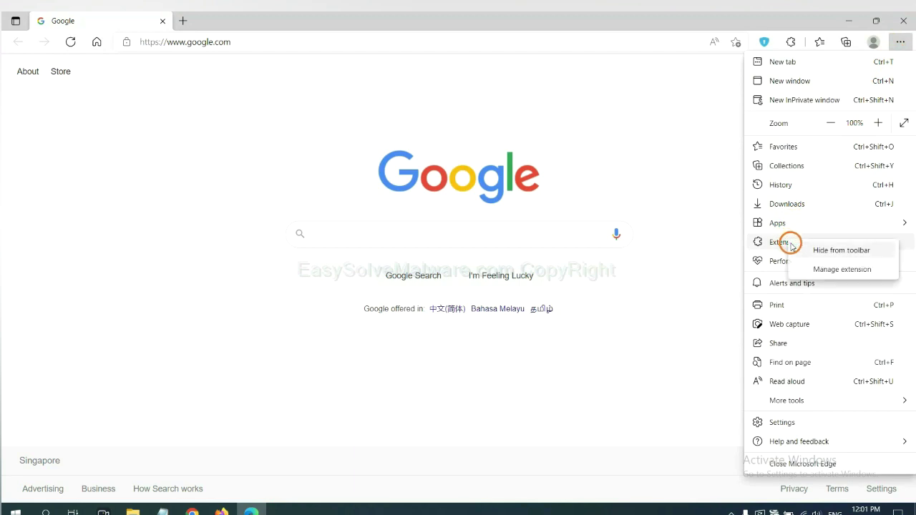
{"action": "left_click", "coordinate": [822, 269]}
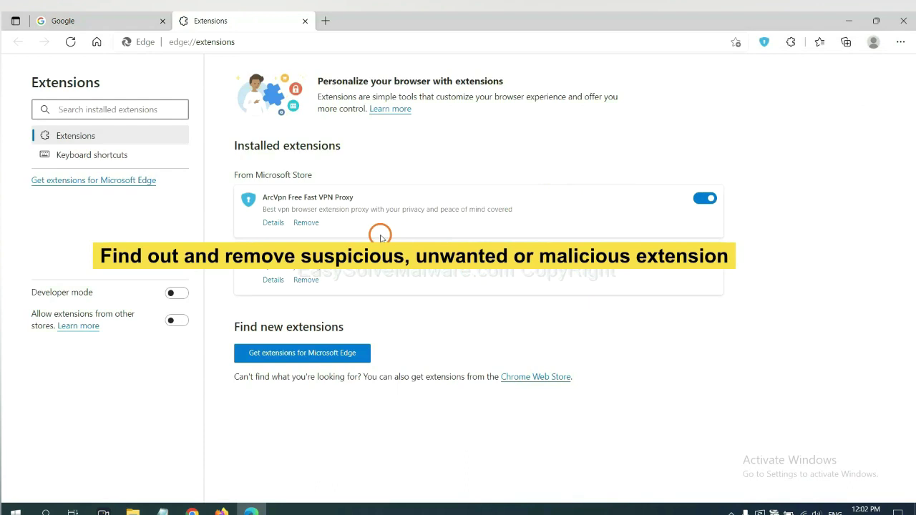
{"action": "left_click", "coordinate": [307, 223]}
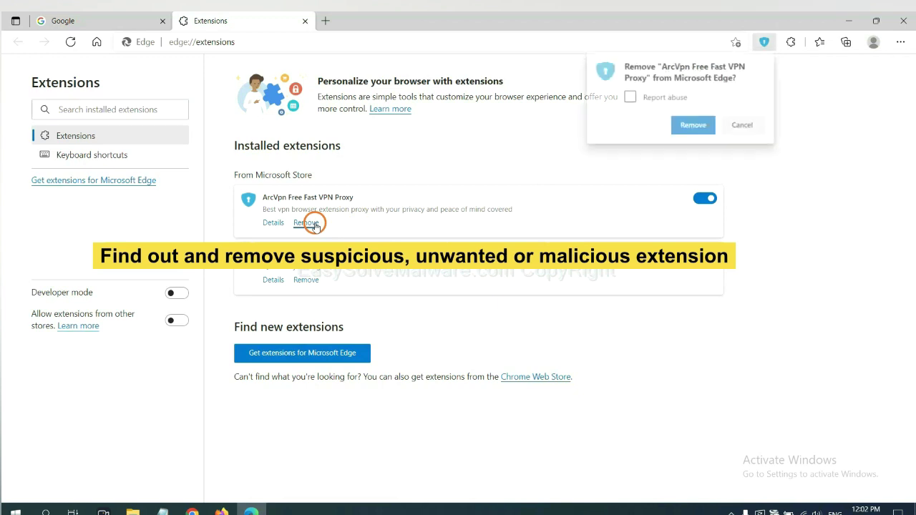
{"action": "left_click", "coordinate": [687, 127]}
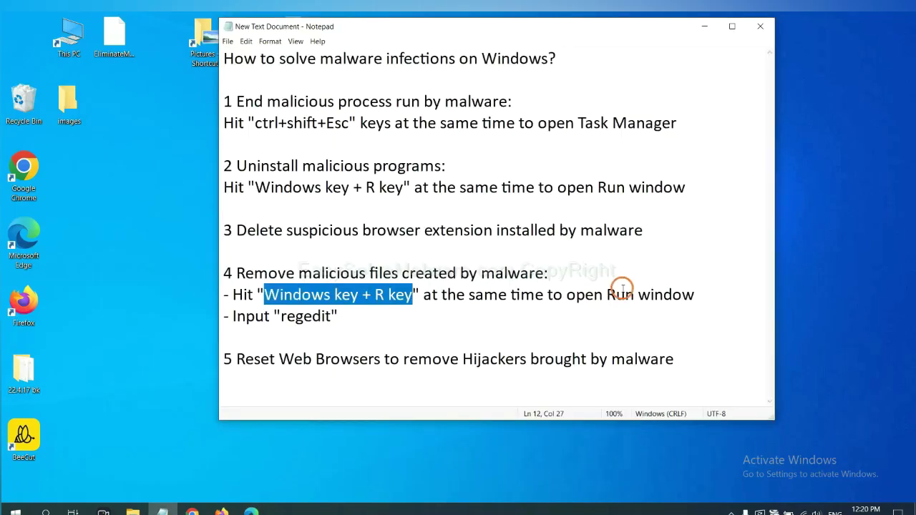
{"action": "left_click", "coordinate": [622, 290]}
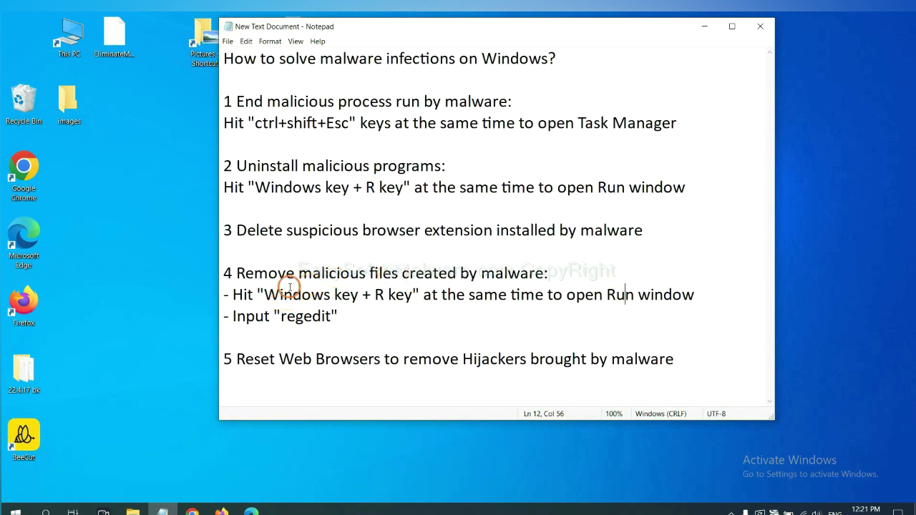
{"action": "left_click_drag", "start_coordinate": [236, 294], "coordinate": [520, 308]}
{"action": "left_click", "coordinate": [534, 301]}
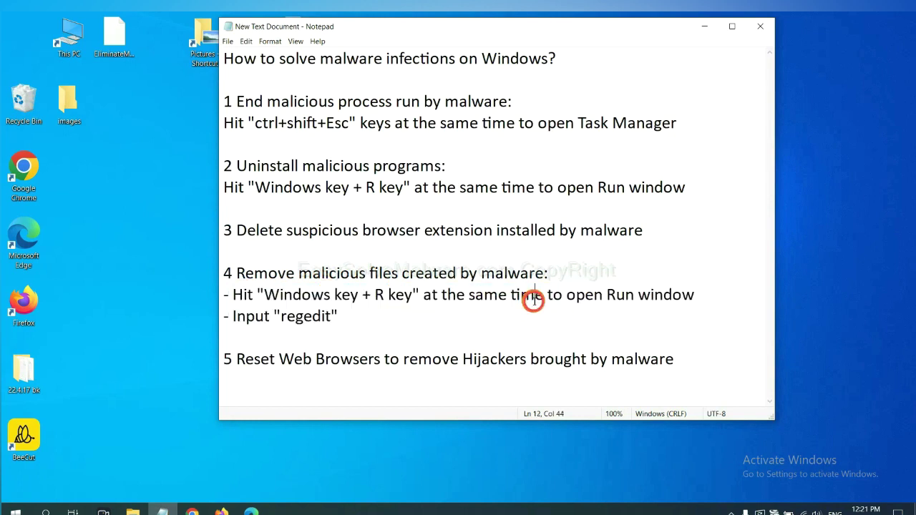
Open Registry Editor by running "regedit" from the Run window
{"action": "key", "text": "super+r"}
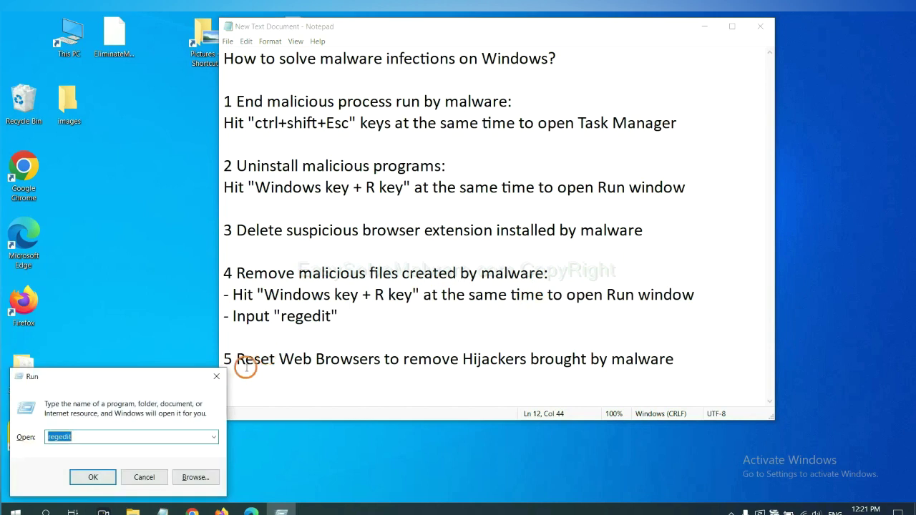
{"action": "left_click_drag", "start_coordinate": [167, 376], "coordinate": [729, 204]}
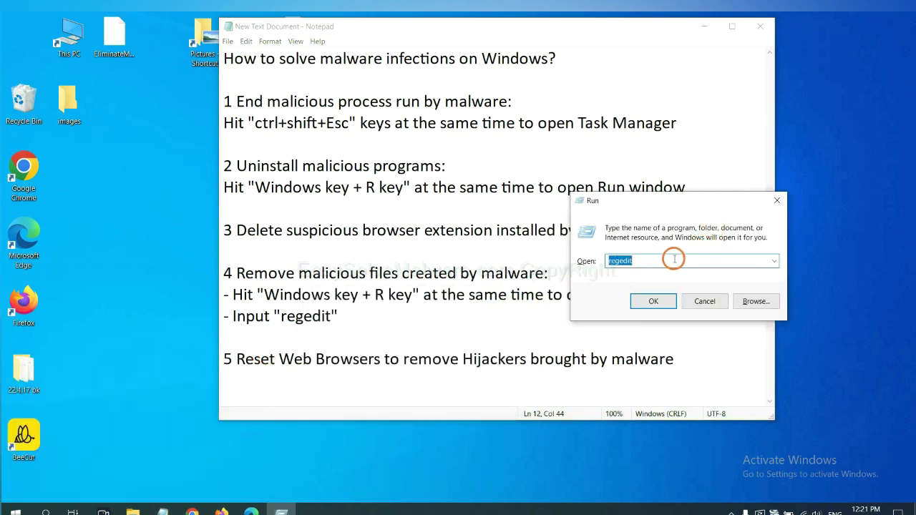
{"action": "left_click", "coordinate": [647, 262]}
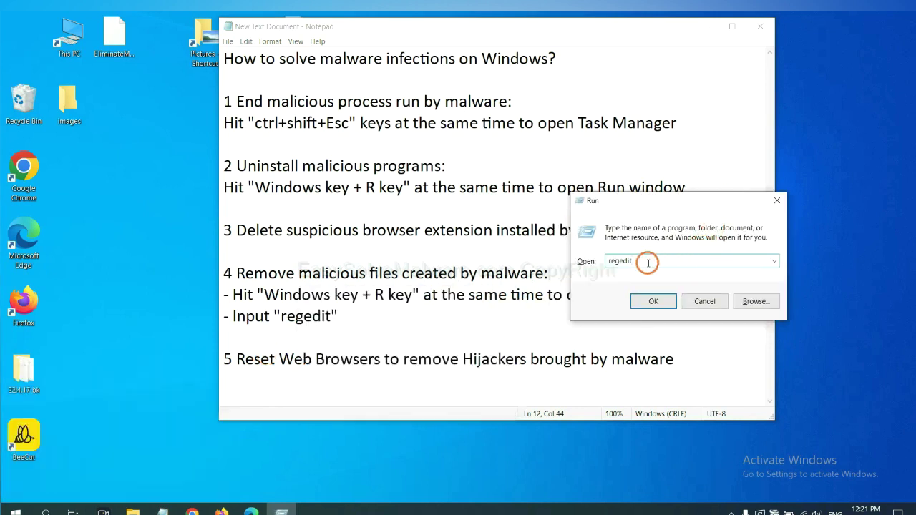
{"action": "left_click", "coordinate": [651, 300]}
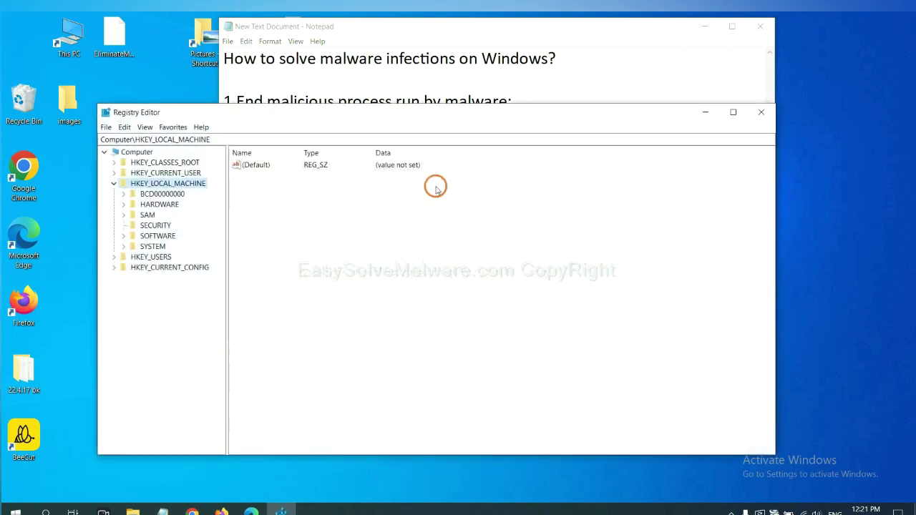
Search the registry for the malware name, using BeeCut as the example, and open the options of the FEATURE_BROWSER_EMULATION key
{"action": "left_click", "coordinate": [127, 128]}
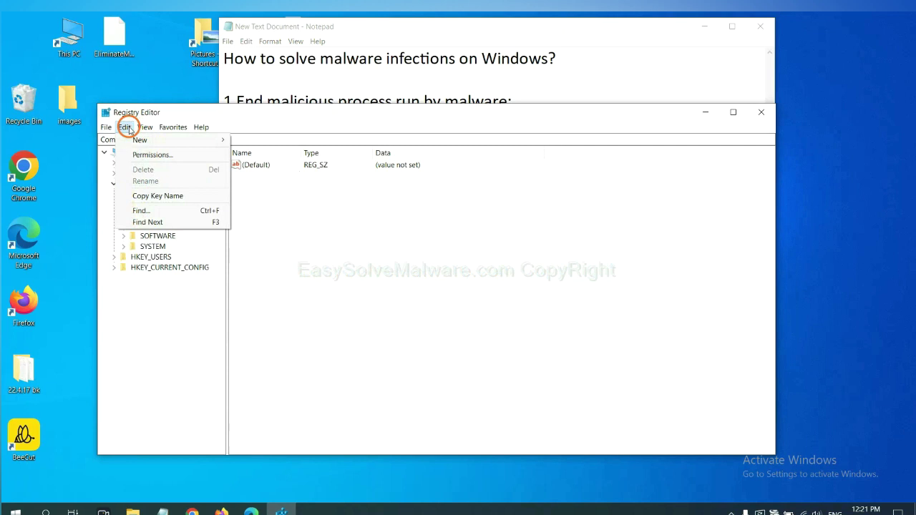
{"action": "left_click", "coordinate": [163, 211]}
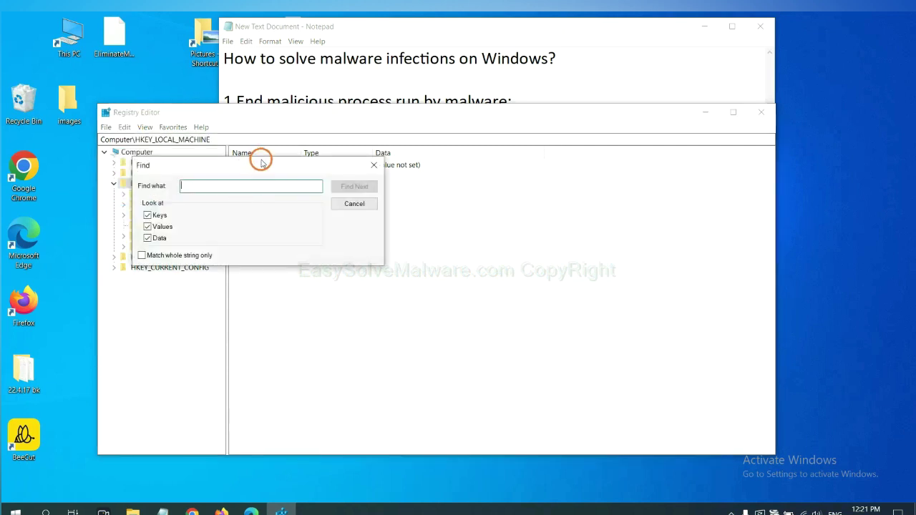
{"action": "left_click_drag", "start_coordinate": [261, 162], "coordinate": [351, 183]}
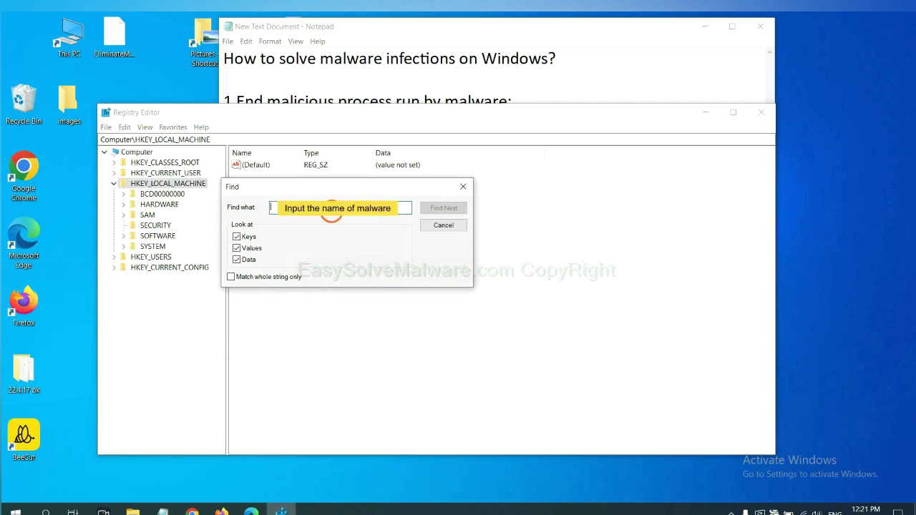
{"action": "type", "text": "be"}
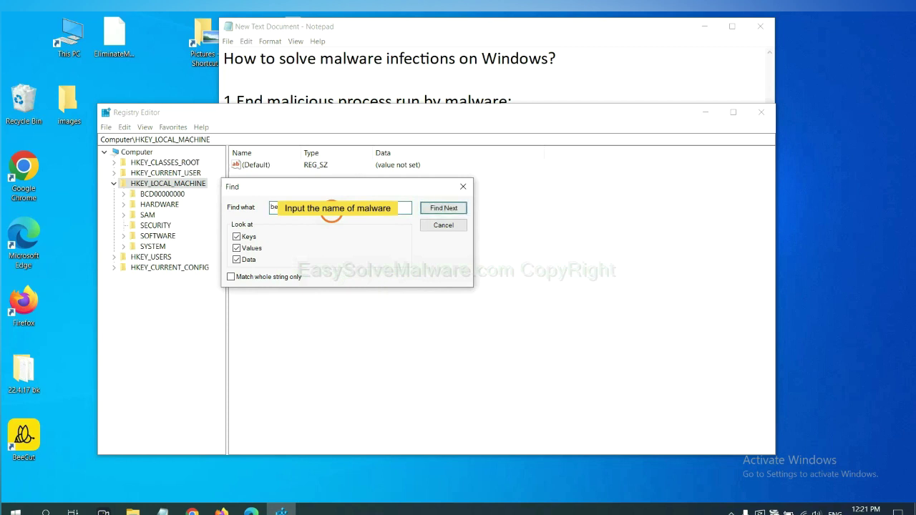
{"action": "left_click", "coordinate": [442, 208]}
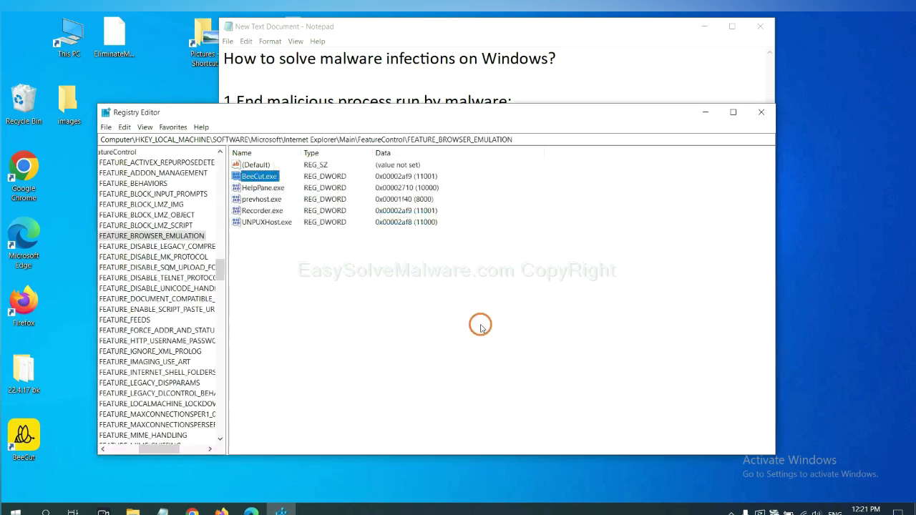
{"action": "mouse_move", "coordinate": [156, 449]}
{"action": "left_mouse_down"}
{"action": "mouse_move", "coordinate": [136, 448]}
{"action": "mouse_move", "coordinate": [146, 448]}
{"action": "left_mouse_up"}
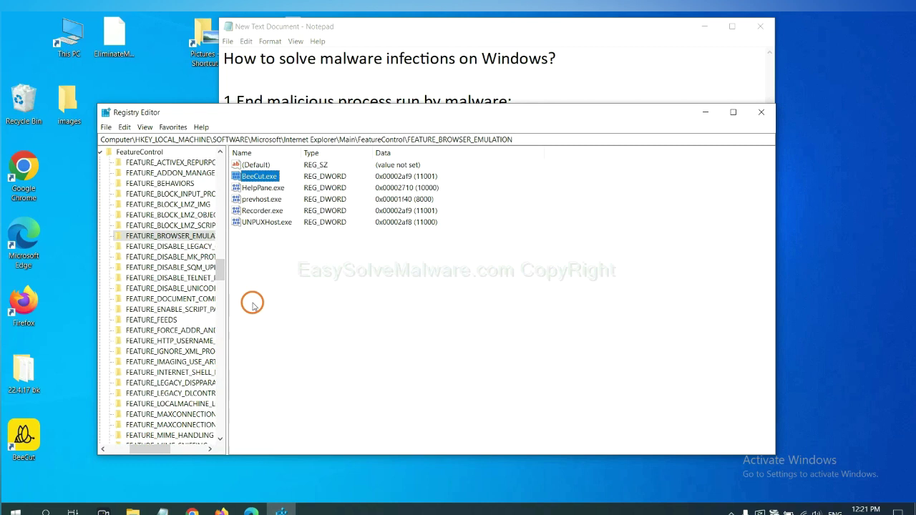
{"action": "right_click", "coordinate": [187, 236]}
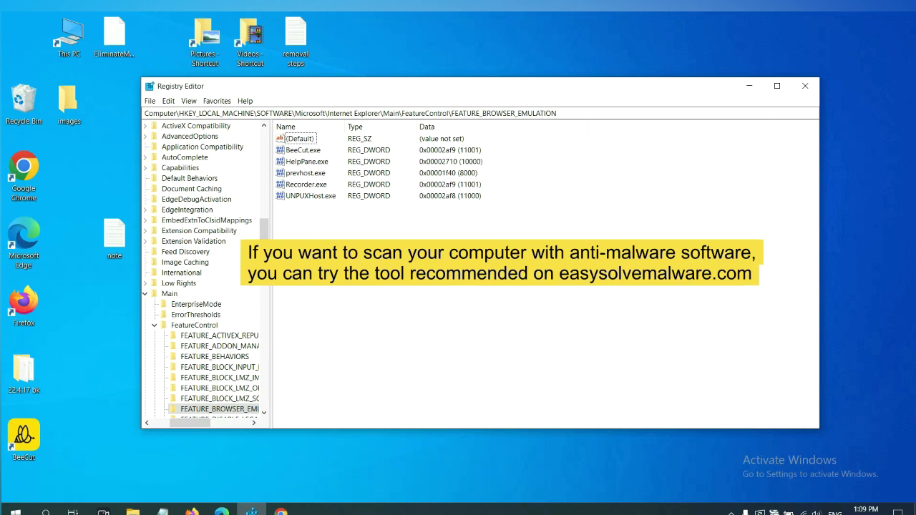
Switch to Chrome and look over the easysolvemalware.com page for the recommended SpyHunter anti-malware tool
{"action": "left_click", "coordinate": [284, 511]}
{"action": "scroll", "coordinate": [666, 329], "scroll_direction": "down", "scroll_amount": 1}
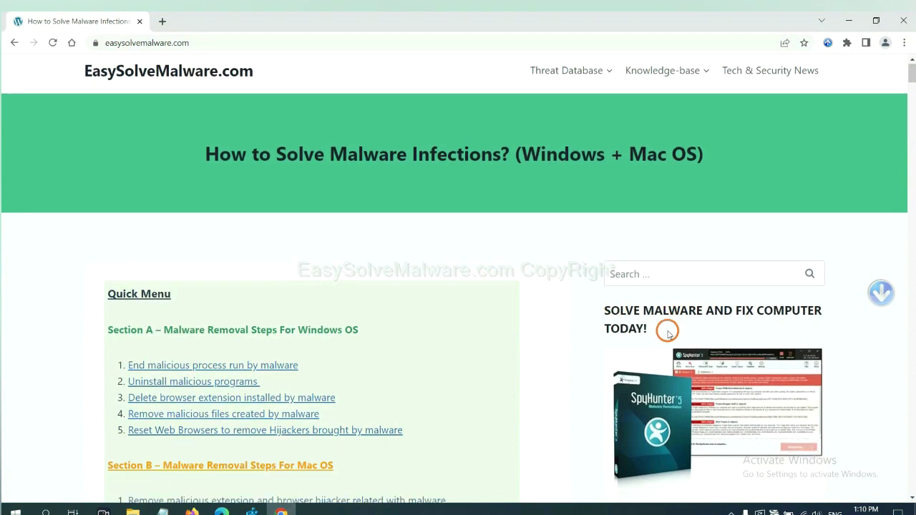
{"action": "scroll", "coordinate": [662, 345], "scroll_direction": "up", "scroll_amount": 1}
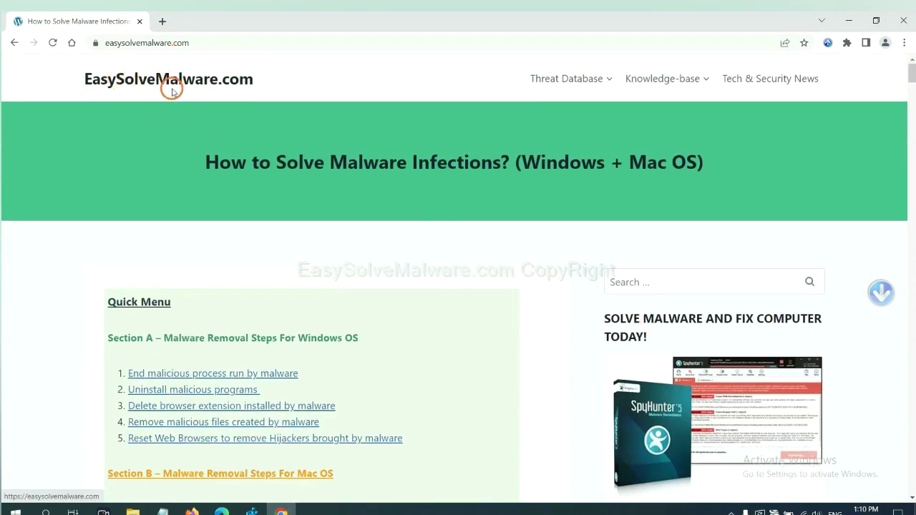
{"action": "scroll", "coordinate": [751, 336], "scroll_direction": "down", "scroll_amount": 3}
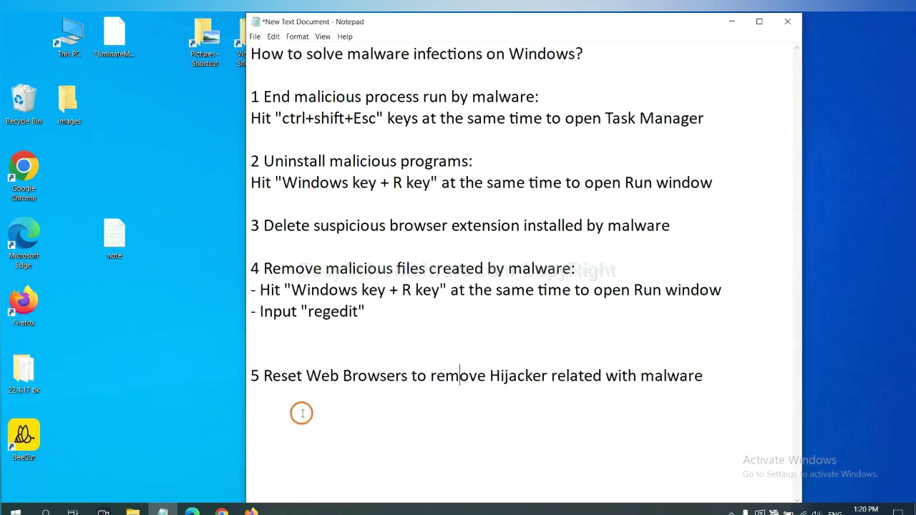
Switch to Chrome, search its settings for "reset" and open the prompt to restore settings to their original defaults
{"action": "left_click", "coordinate": [221, 510]}
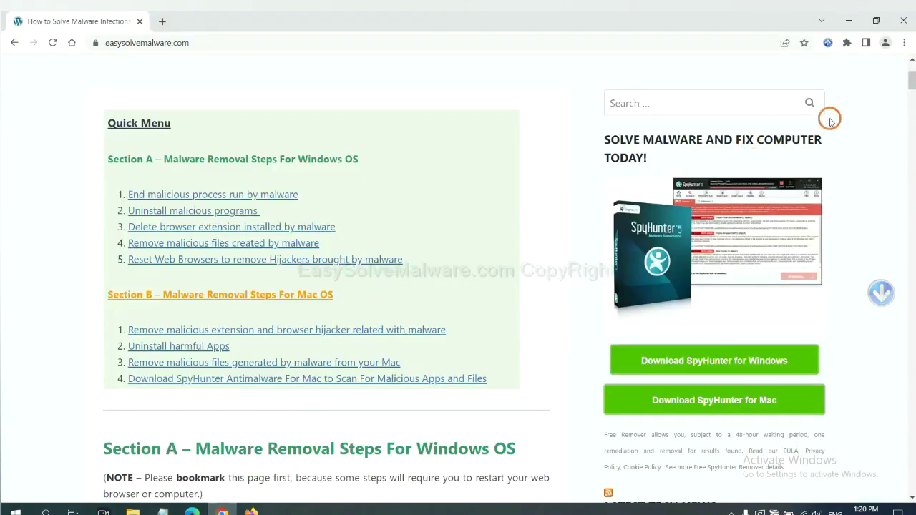
{"action": "left_click", "coordinate": [905, 44]}
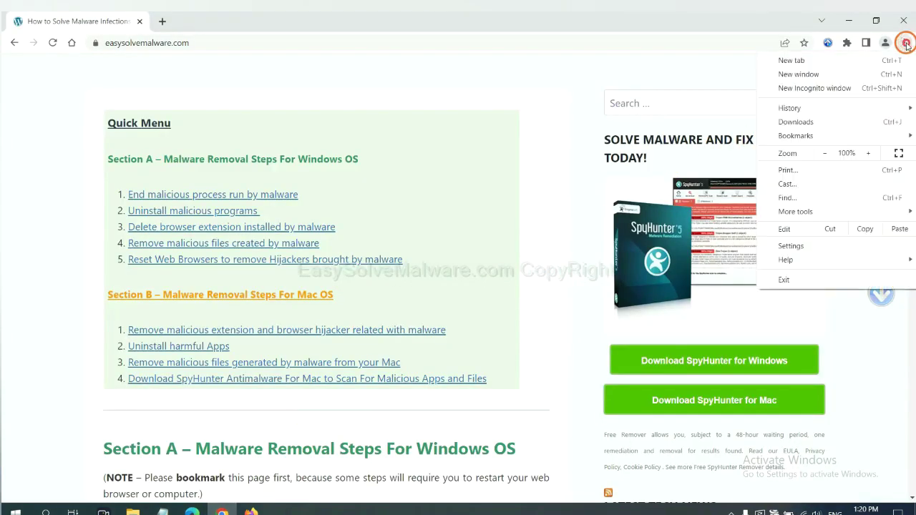
{"action": "left_click", "coordinate": [792, 245]}
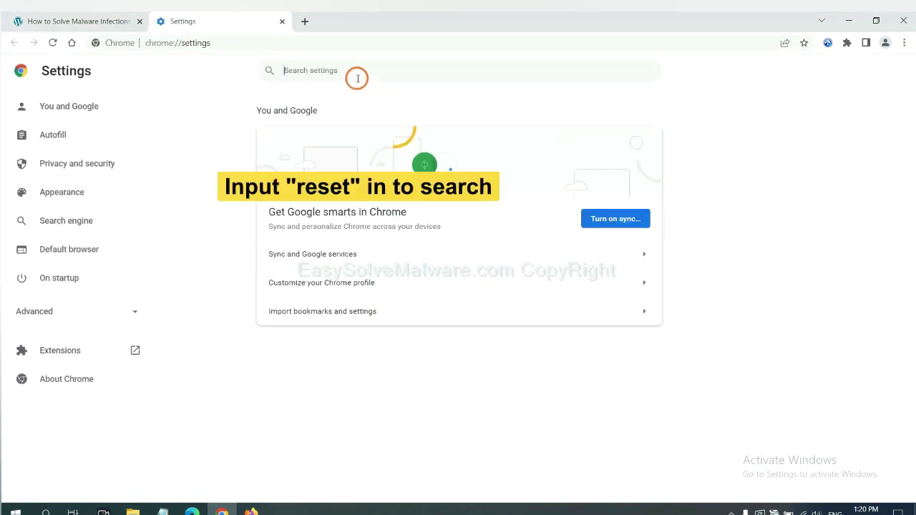
{"action": "type", "text": "reset"}
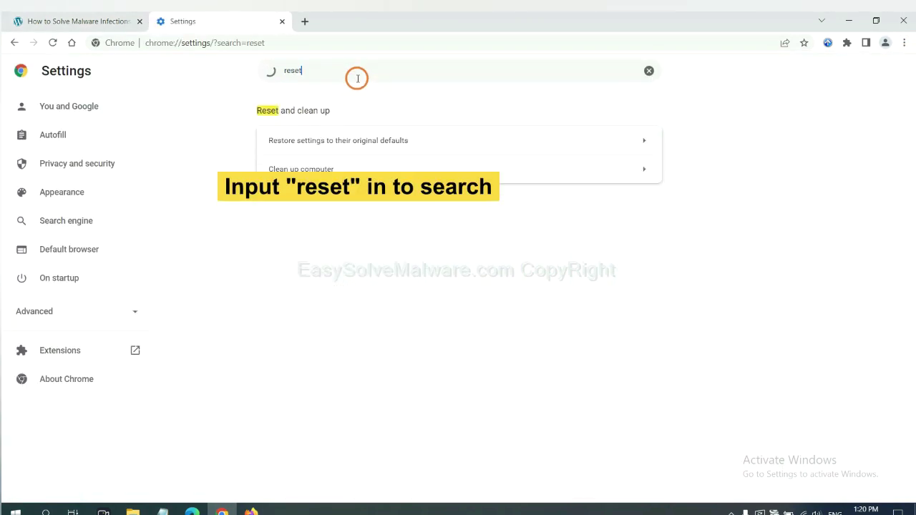
{"action": "left_click", "coordinate": [393, 139]}
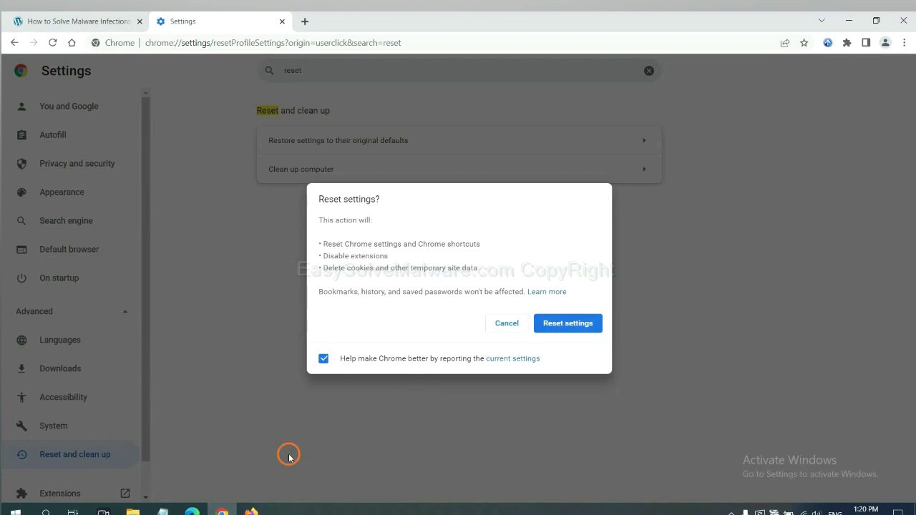
Switch to Firefox, open its Troubleshooting Information page and bring up the Refresh Firefox prompt
{"action": "left_click", "coordinate": [254, 509]}
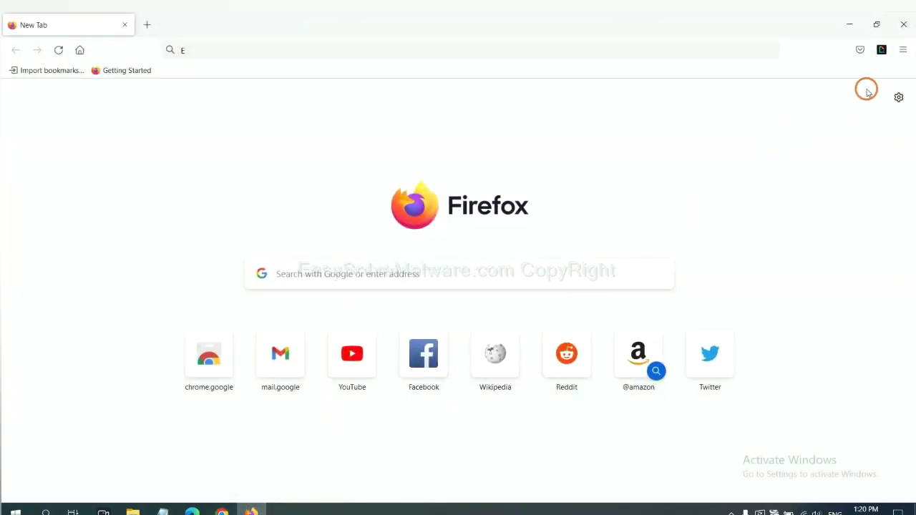
{"action": "left_click", "coordinate": [903, 52]}
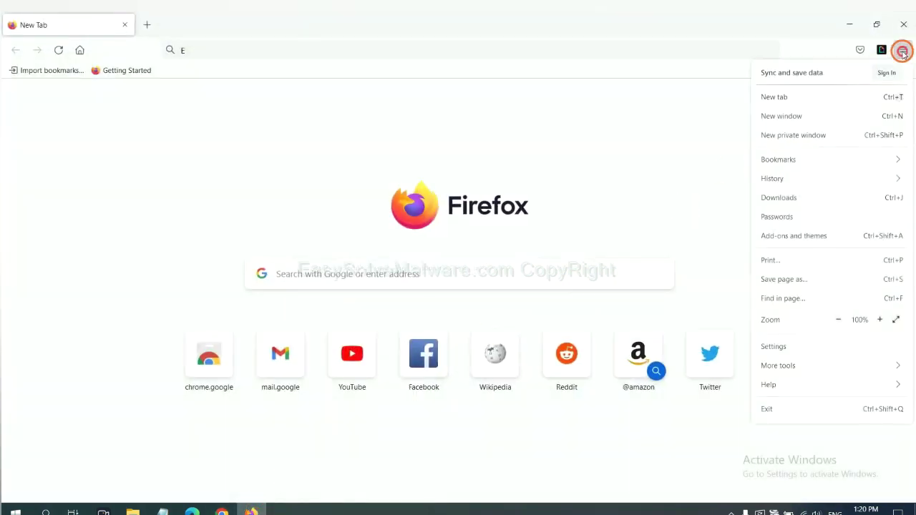
{"action": "left_click", "coordinate": [788, 385]}
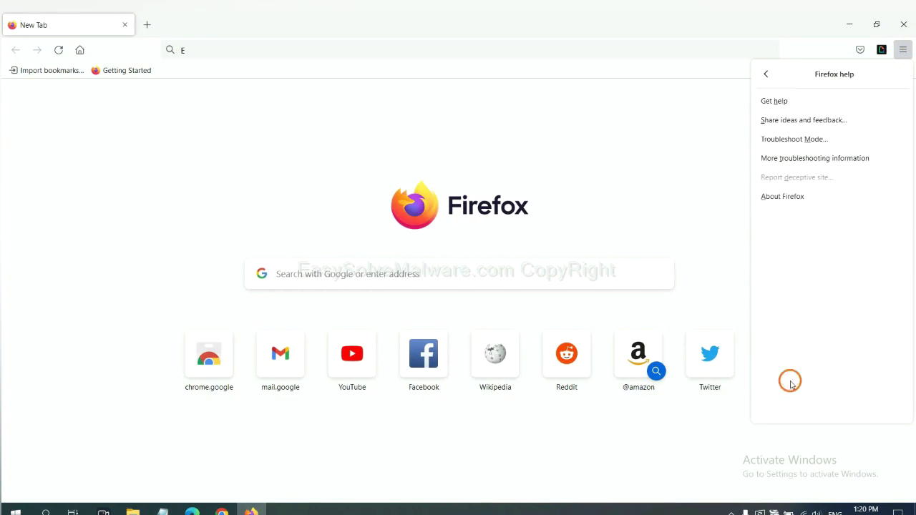
{"action": "left_click", "coordinate": [806, 158]}
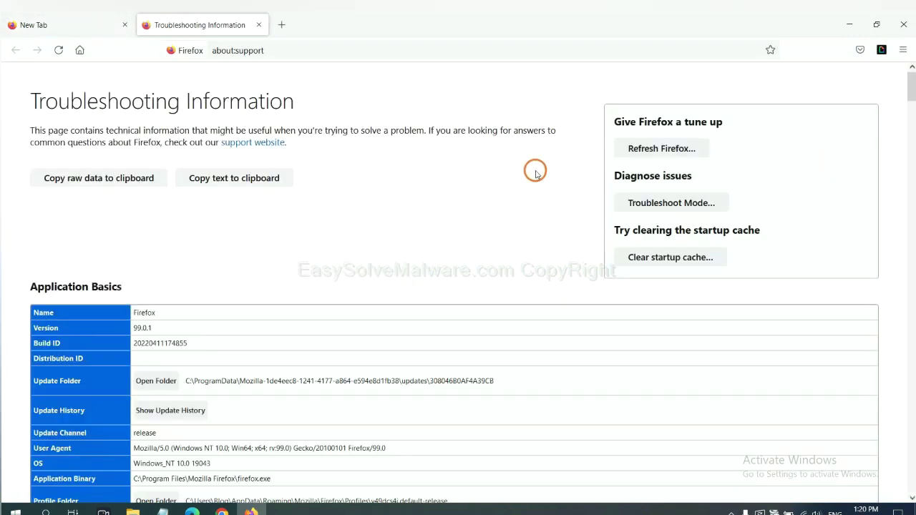
{"action": "left_click", "coordinate": [645, 152]}
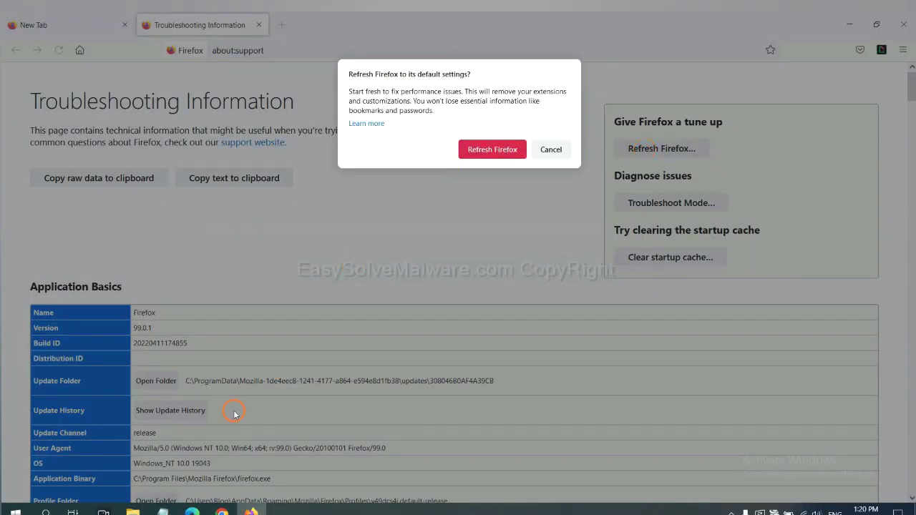
Switch to Edge, search its settings for "reset" and open the prompt to restore settings to their default values
{"action": "left_click", "coordinate": [191, 511]}
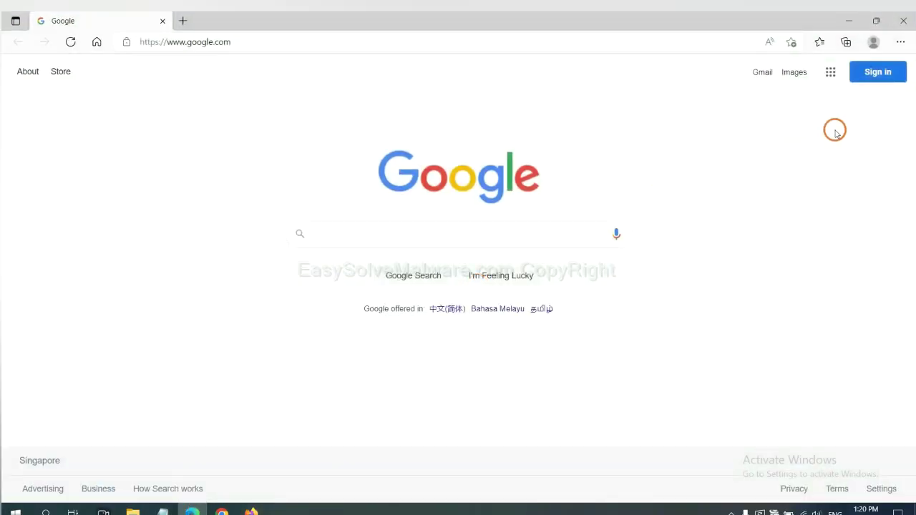
{"action": "left_click", "coordinate": [900, 43]}
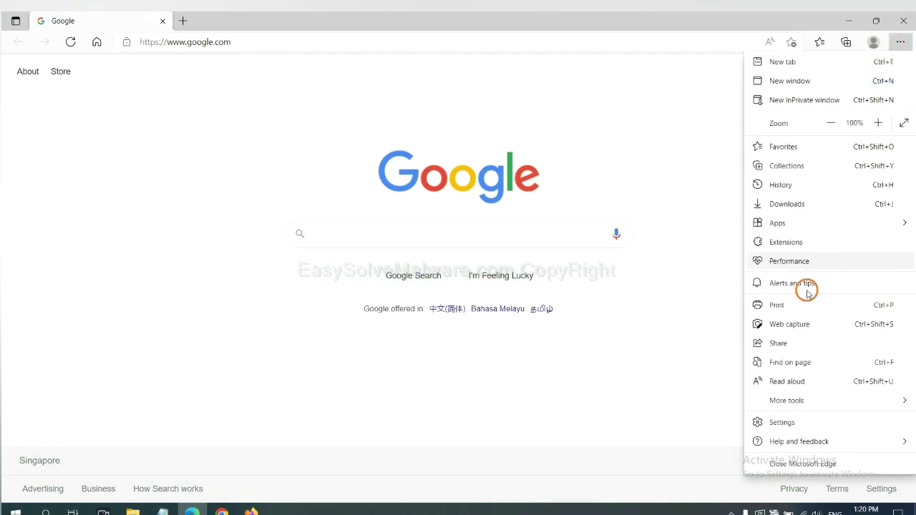
{"action": "left_click", "coordinate": [782, 422]}
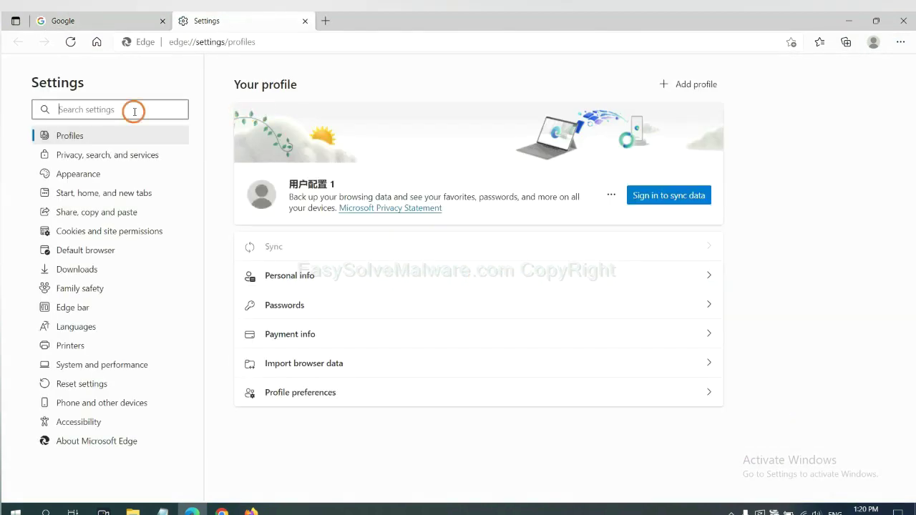
{"action": "type", "text": "reset"}
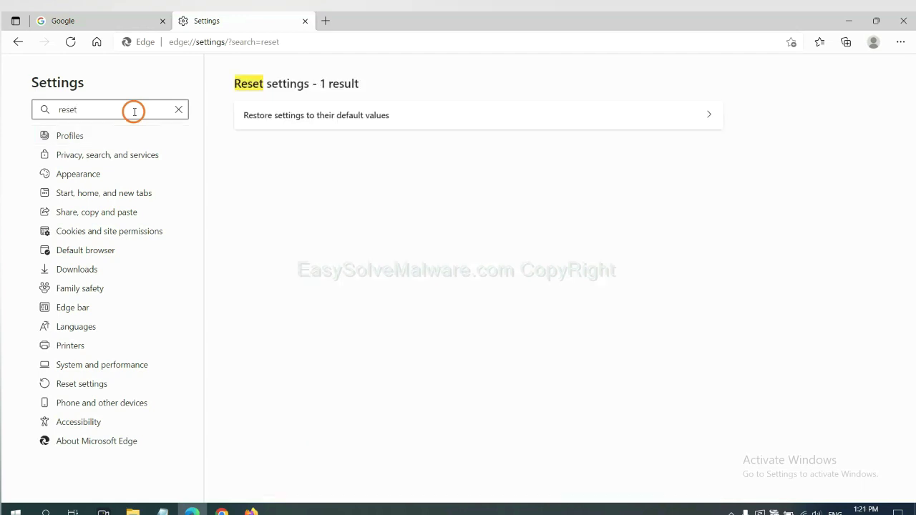
{"action": "left_click", "coordinate": [322, 115]}
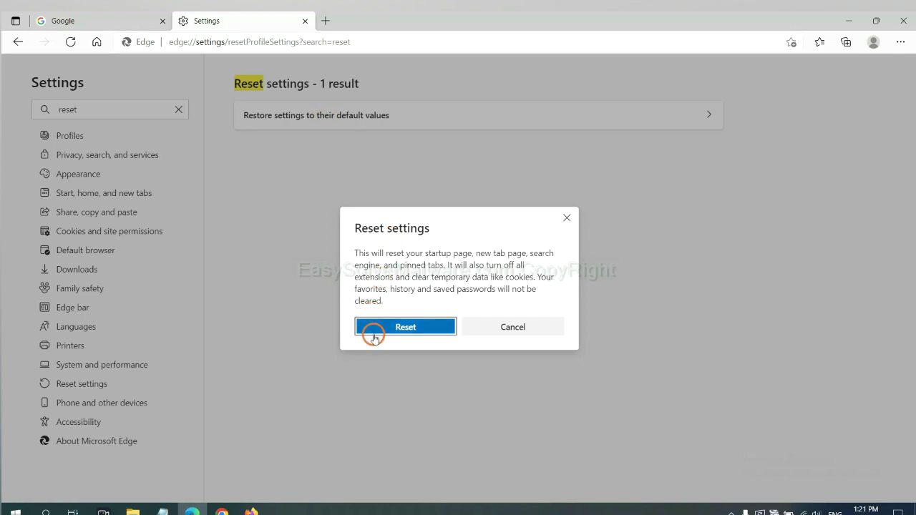